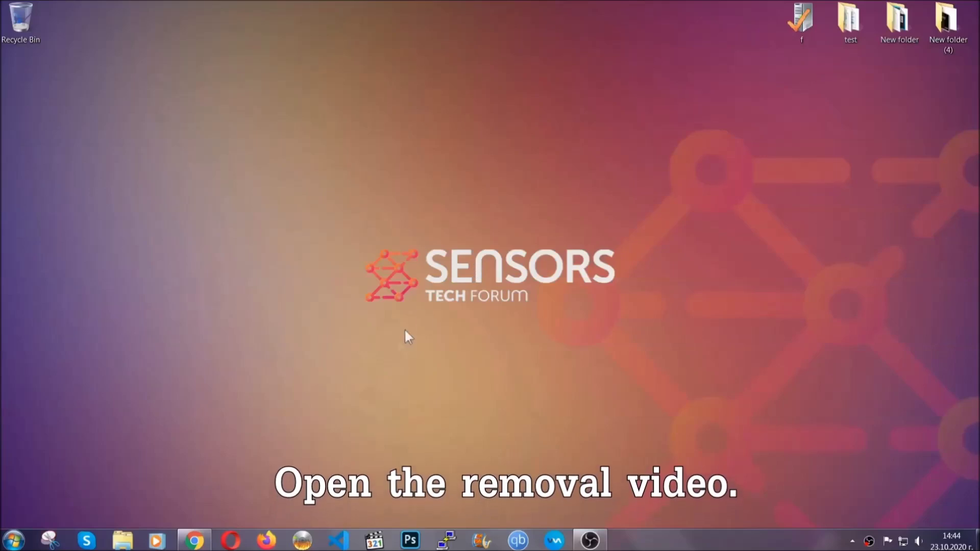
Step: Follow the video's description link to SensorsTechForum and launch the downloaded SpyHunter installer
click(194, 541)
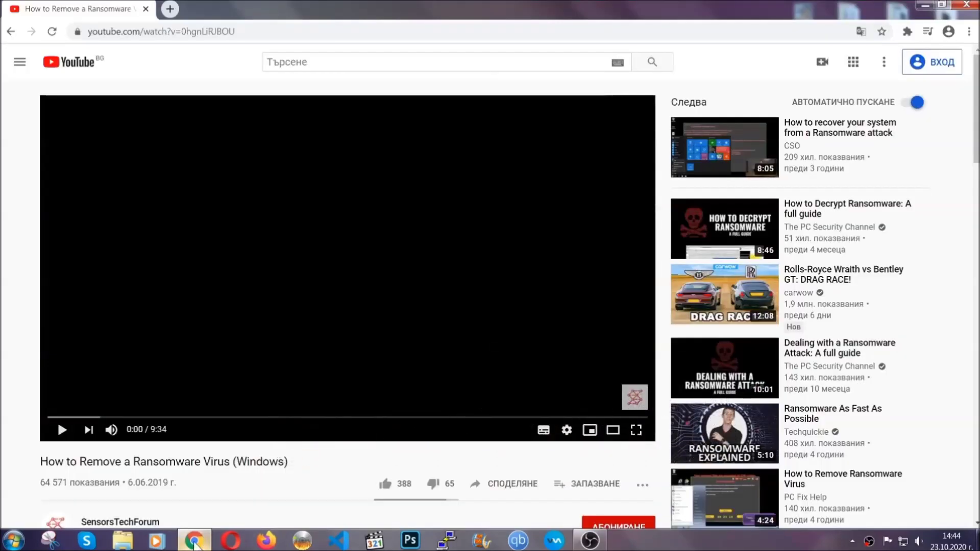
scroll(178, 417, down, 3)
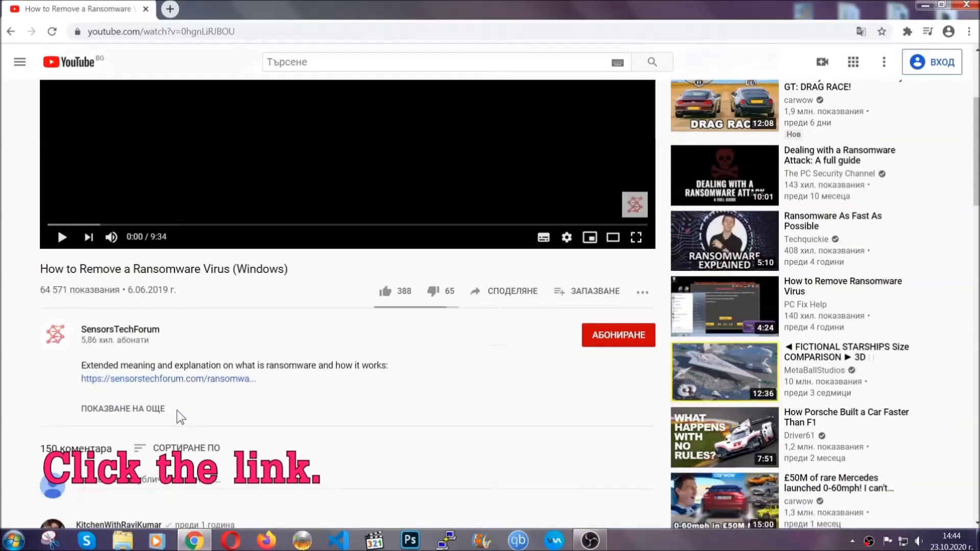
click(191, 378)
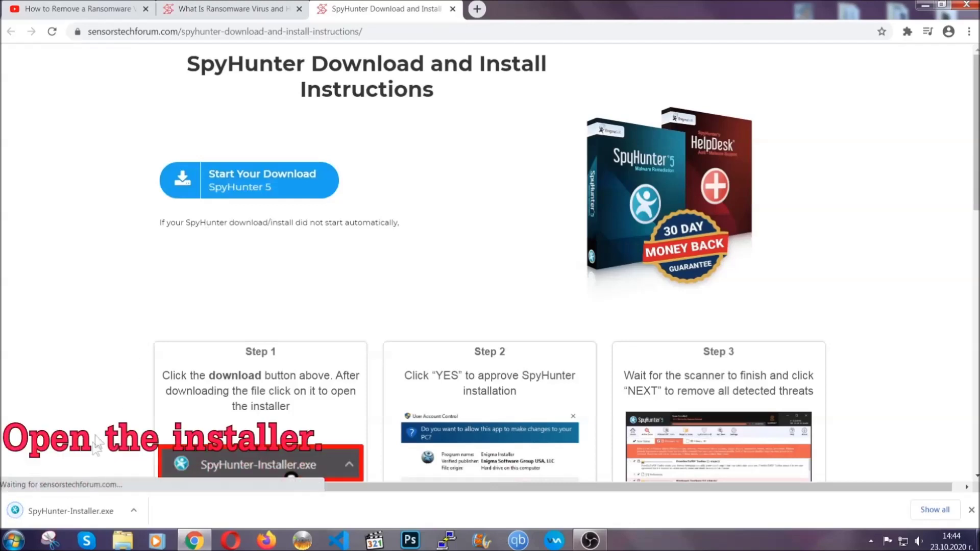
click(70, 510)
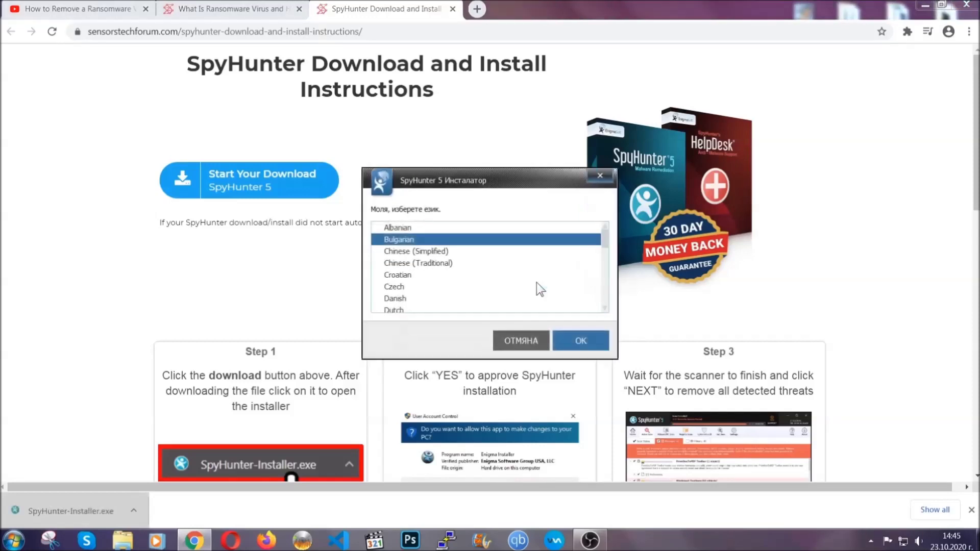
scroll(511, 285, down, 2)
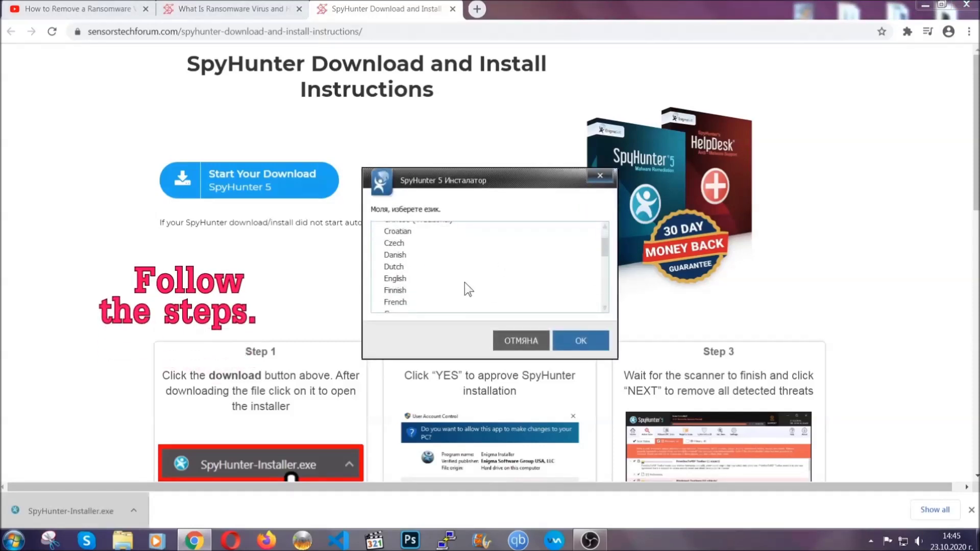
Step: Install SpyHunter 5 in English, accepting the EULA, and finish the completed setup
click(462, 280)
click(569, 340)
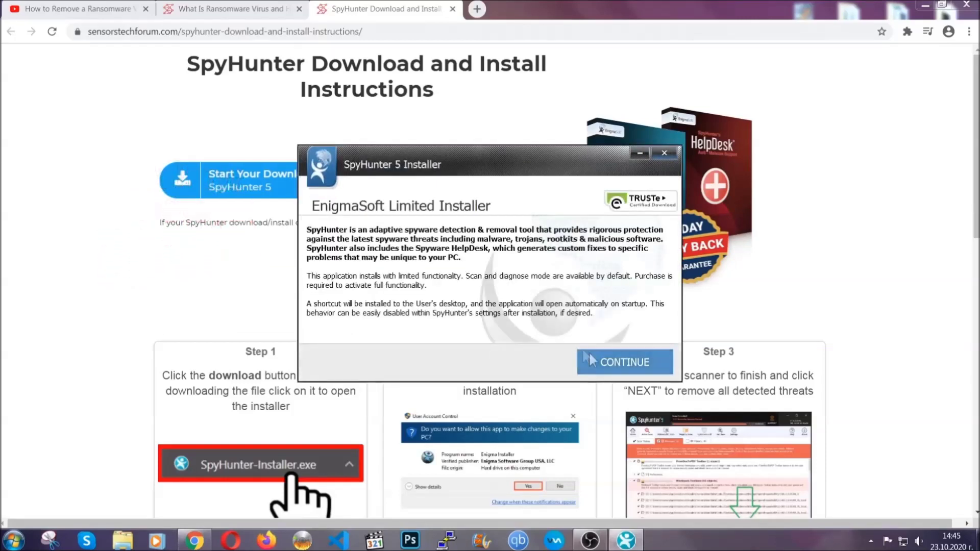
click(590, 358)
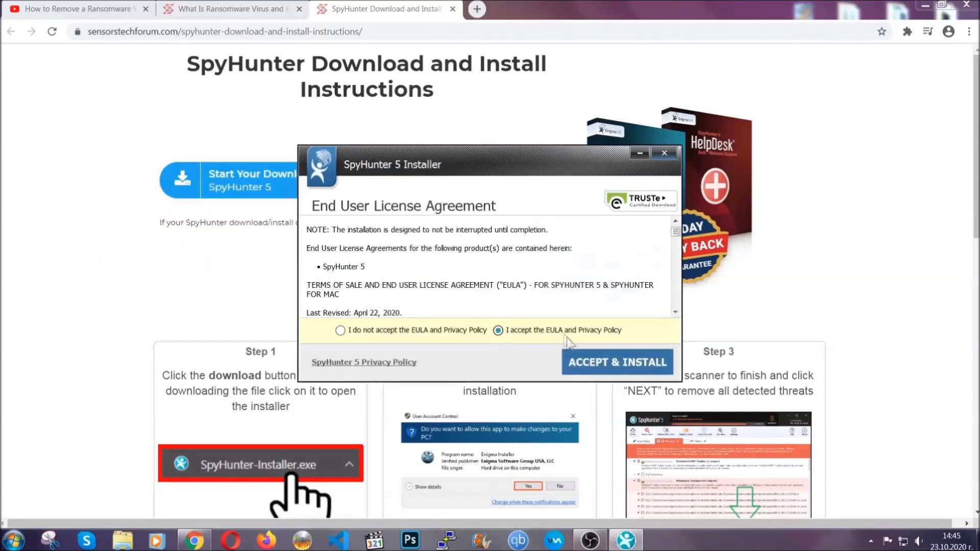
click(584, 359)
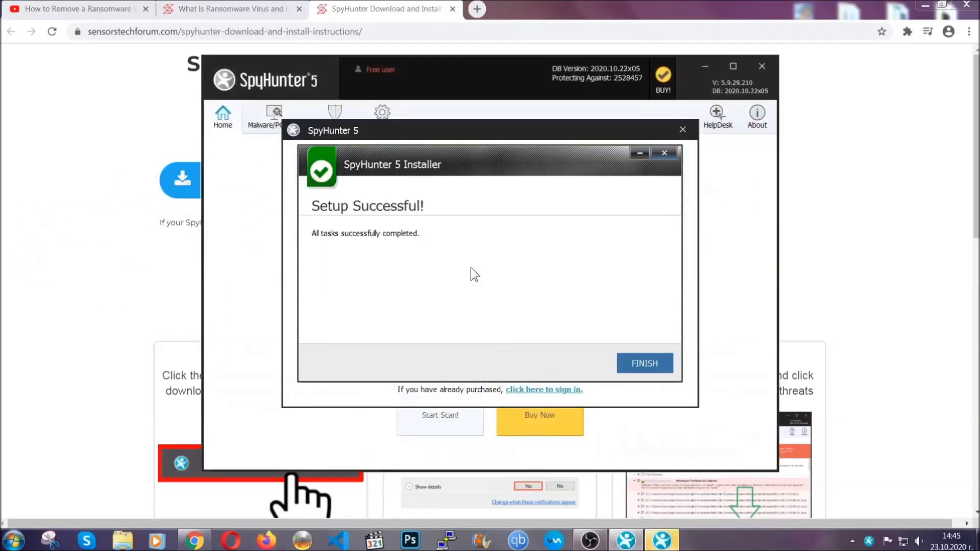
click(627, 365)
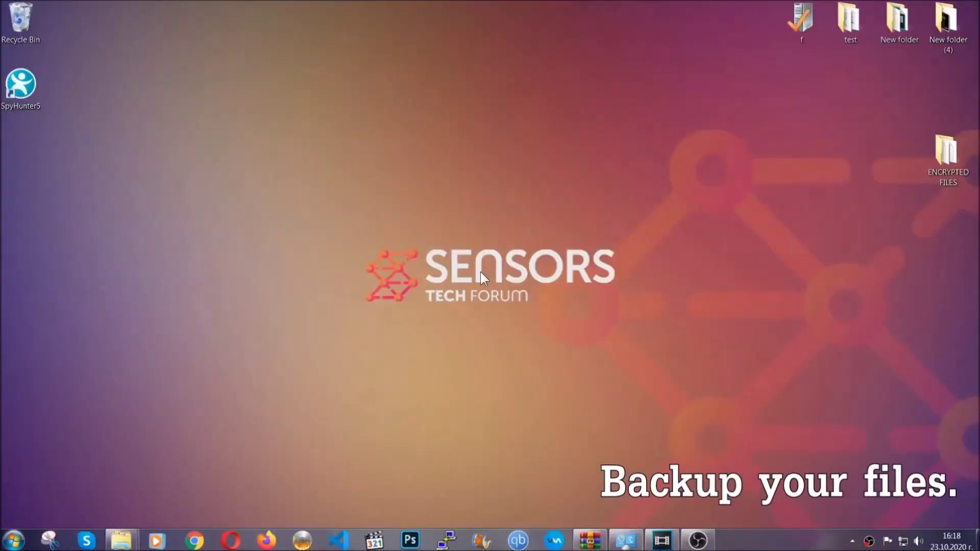
Step: Open the ENCRYPTED FILES folder from the desktop
double_click(942, 156)
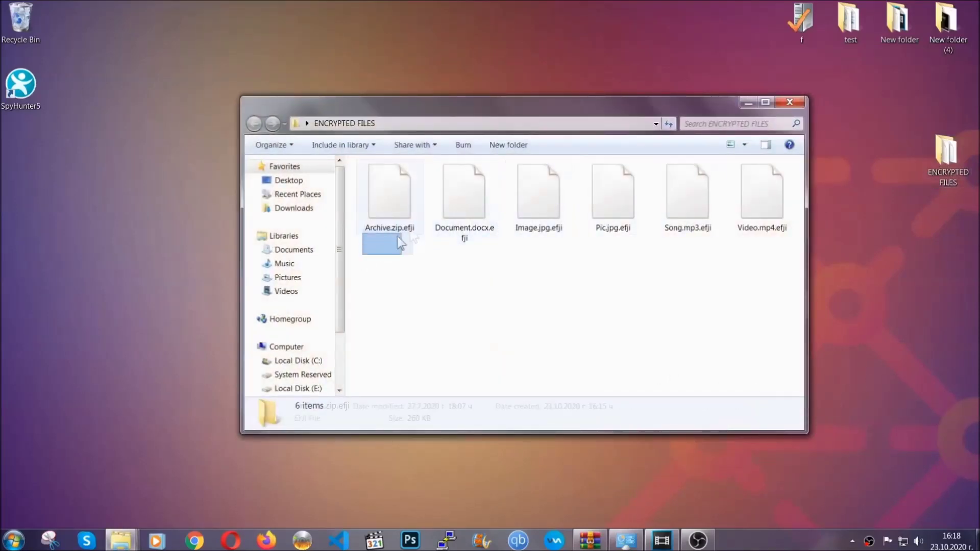
Step: Copy all six encrypted .efji files from the ENCRYPTED FILES folder
drag(398, 236, 766, 182)
right_click(767, 182)
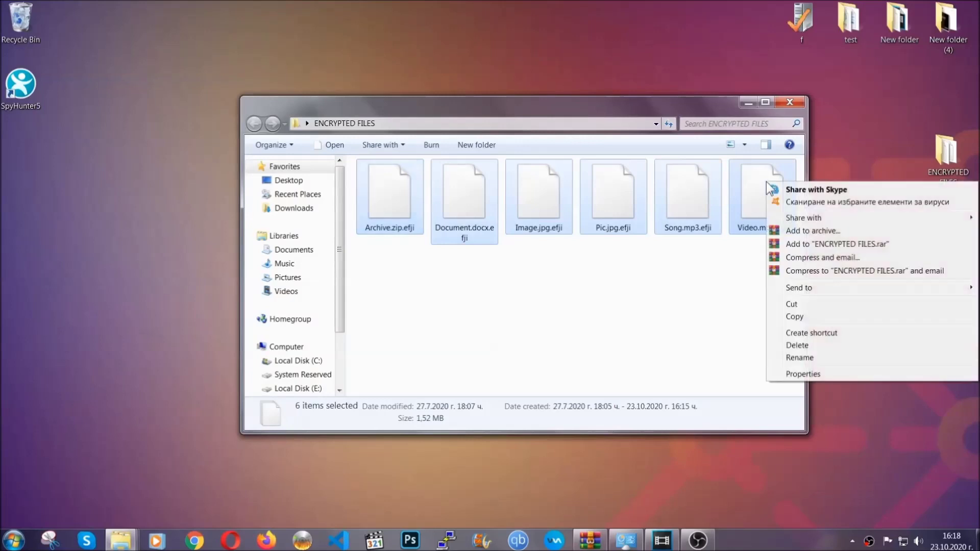
click(794, 317)
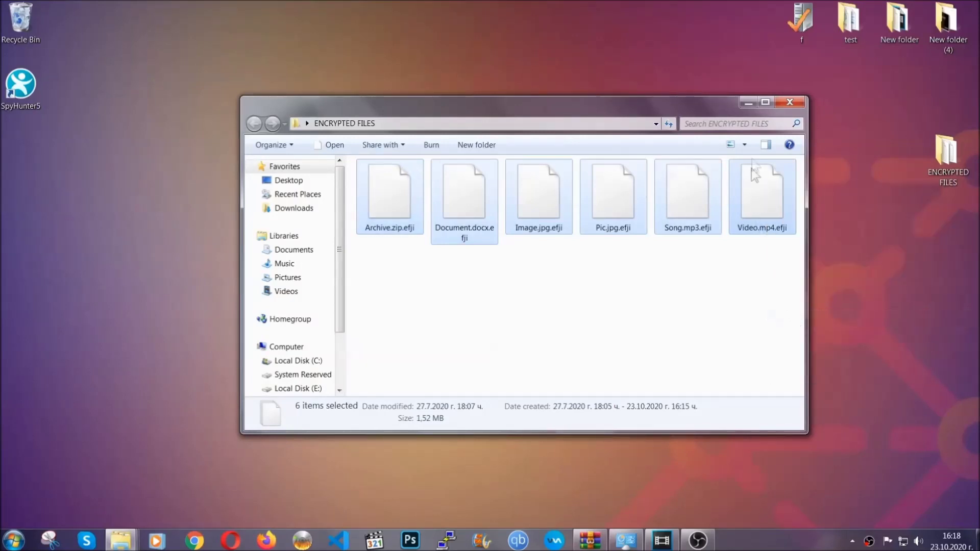
click(747, 102)
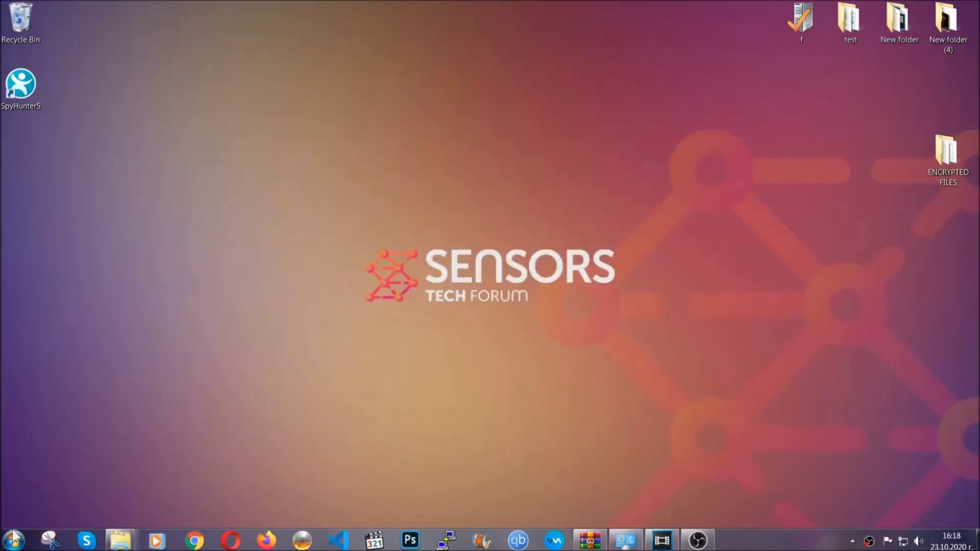
Step: Paste the copied files onto FLASH DRIVE (H:) via Computer and close the window
click(12, 540)
click(186, 385)
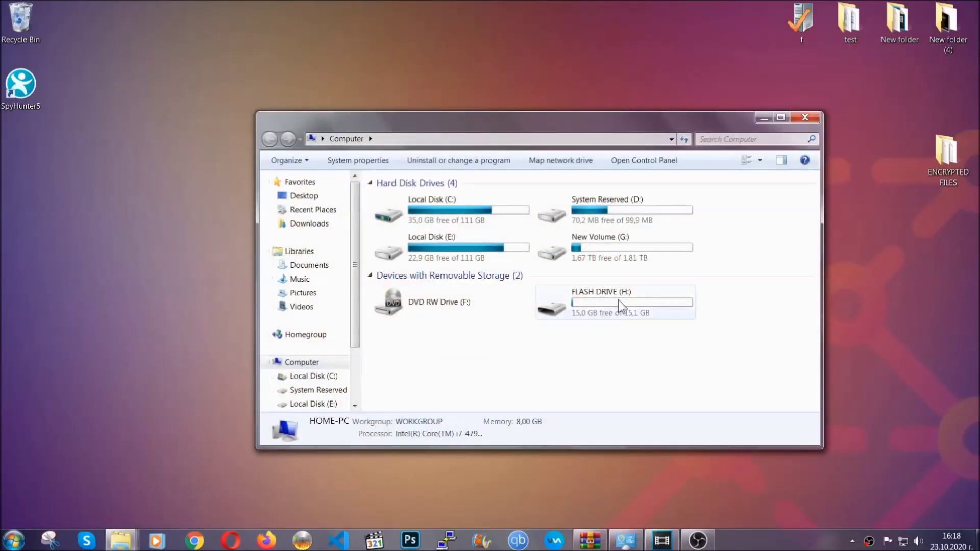
double_click(618, 299)
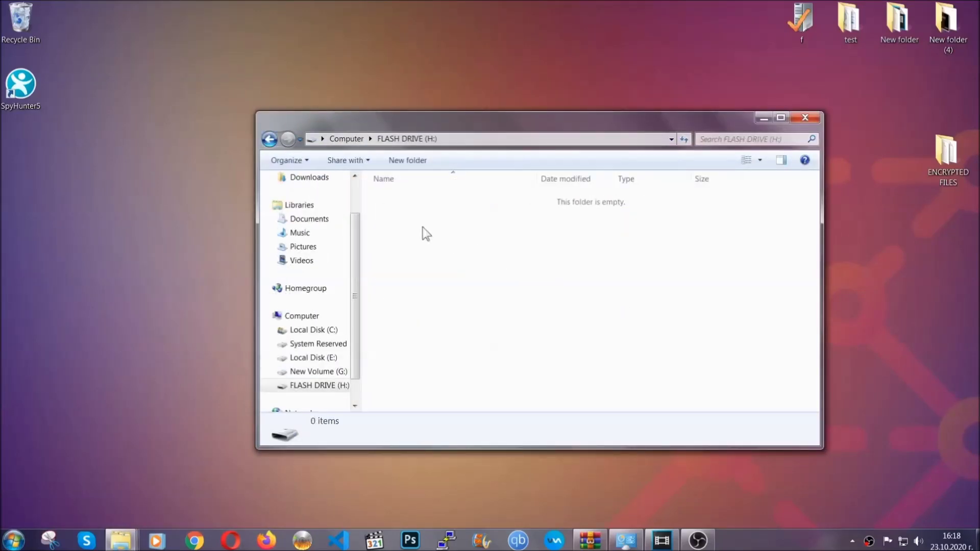
right_click(422, 228)
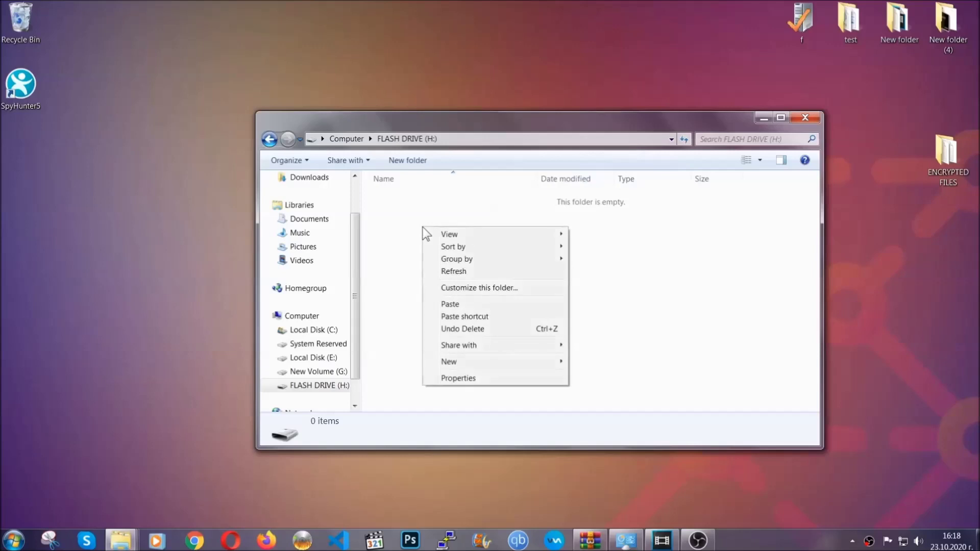
click(446, 304)
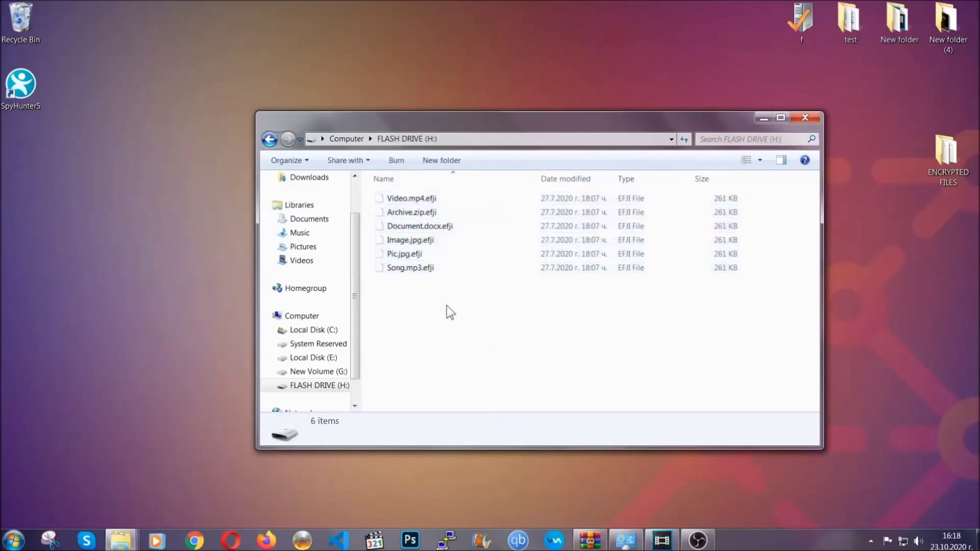
click(808, 117)
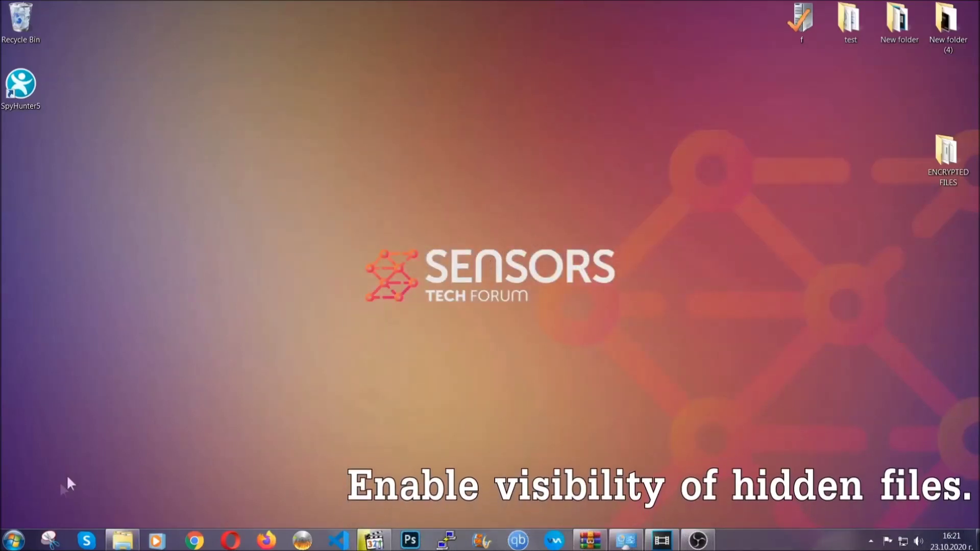
Step: Enable 'Show hidden files, folders, and drives' in Folder Options found via Start search
click(14, 541)
click(40, 510)
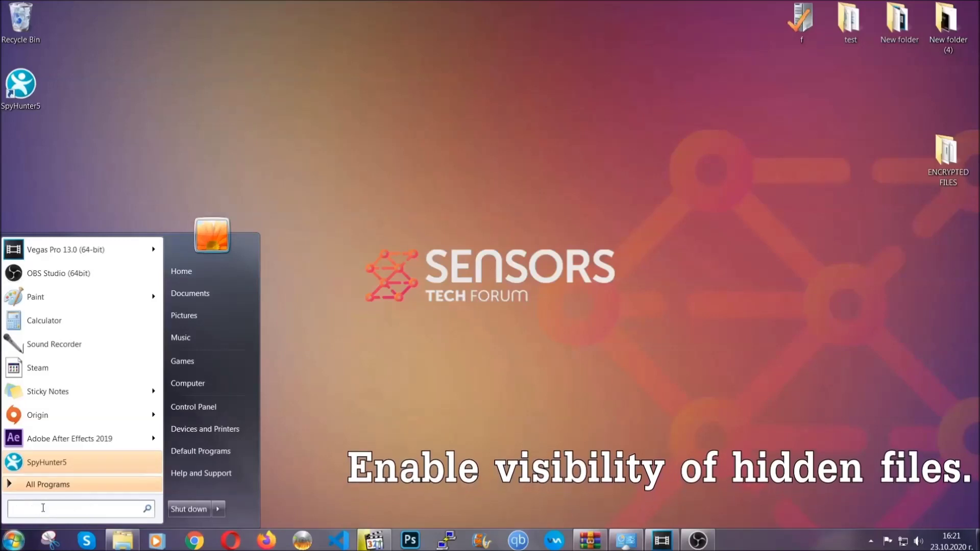
text(s)
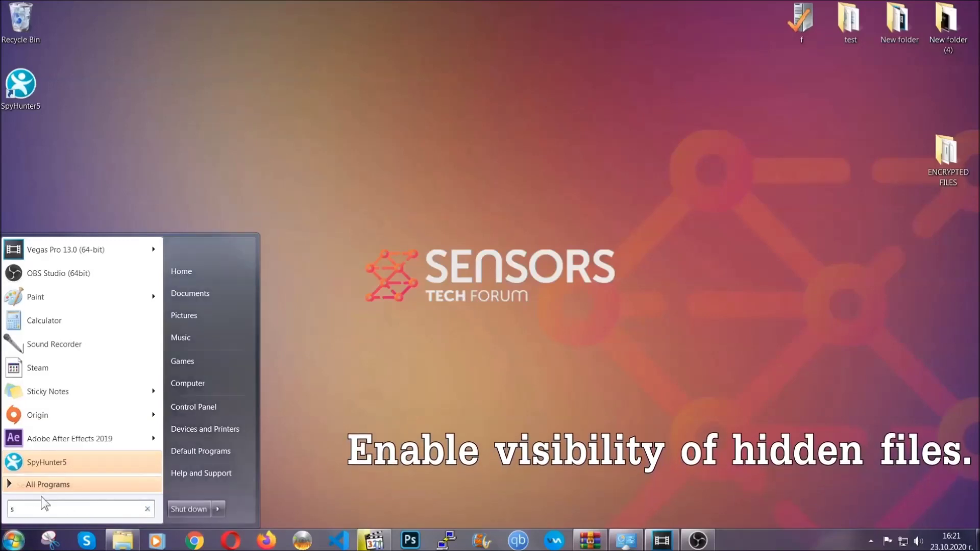
text(howh)
key(BackSpace)
text(h)
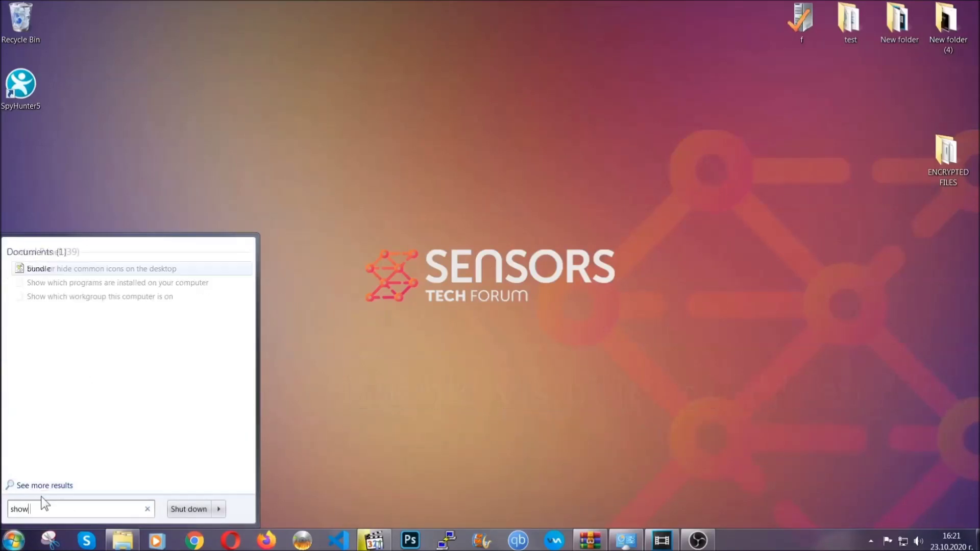
text(idden files)
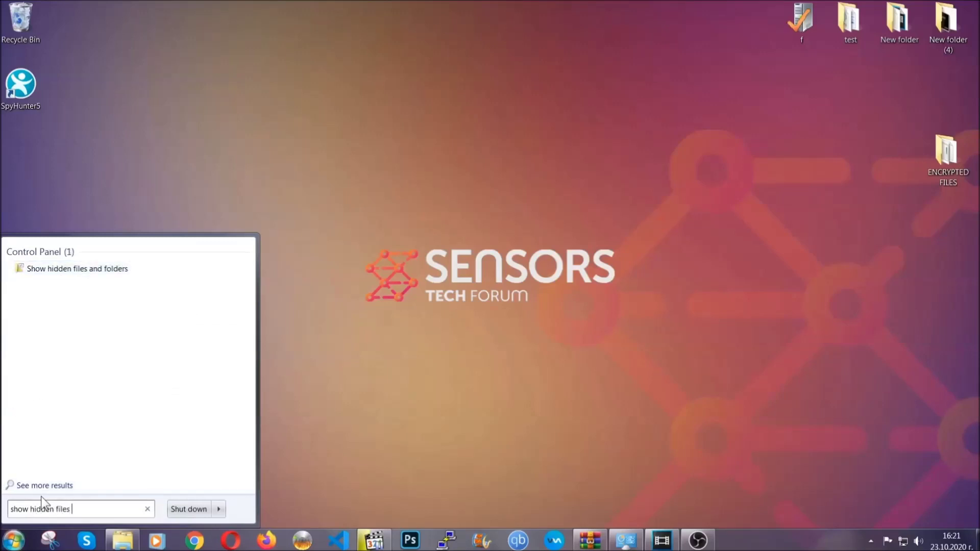
text( and folders)
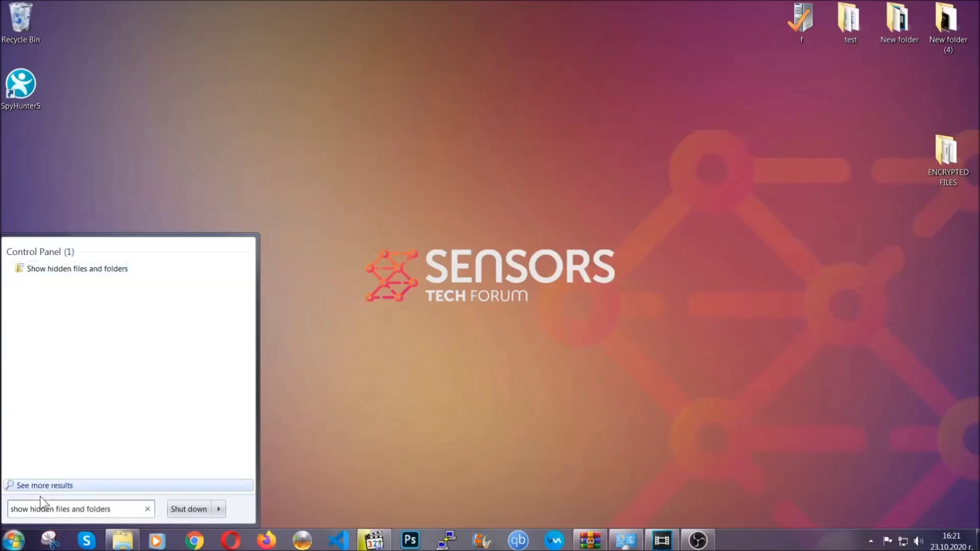
click(115, 269)
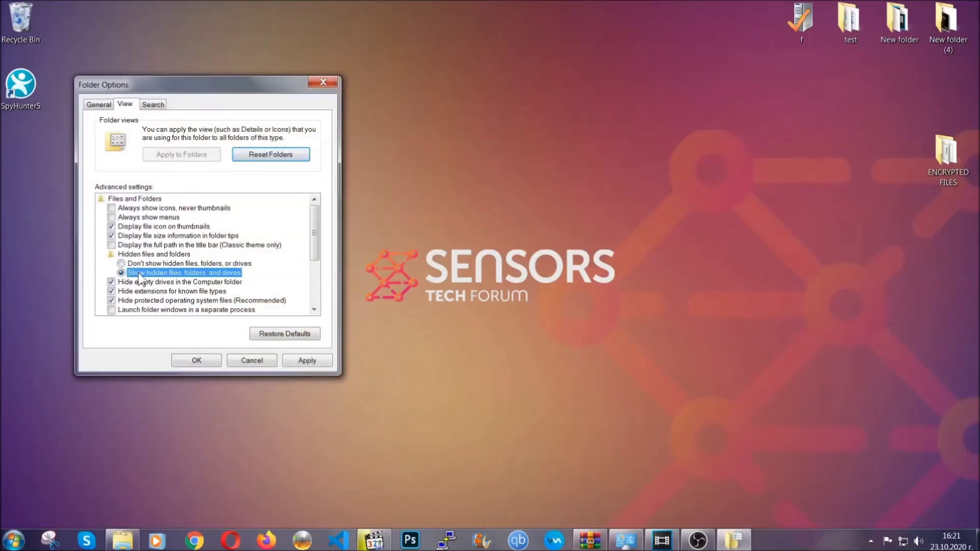
click(303, 364)
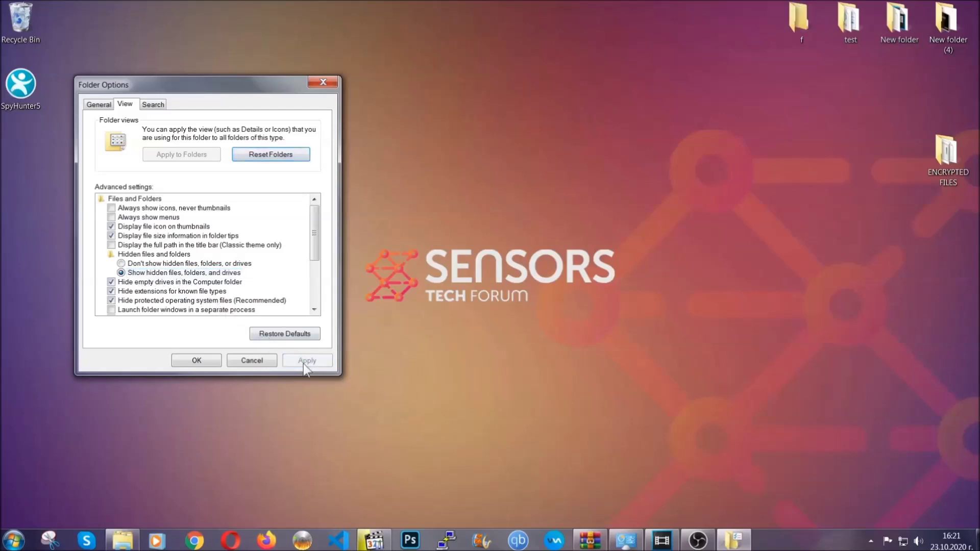
click(196, 360)
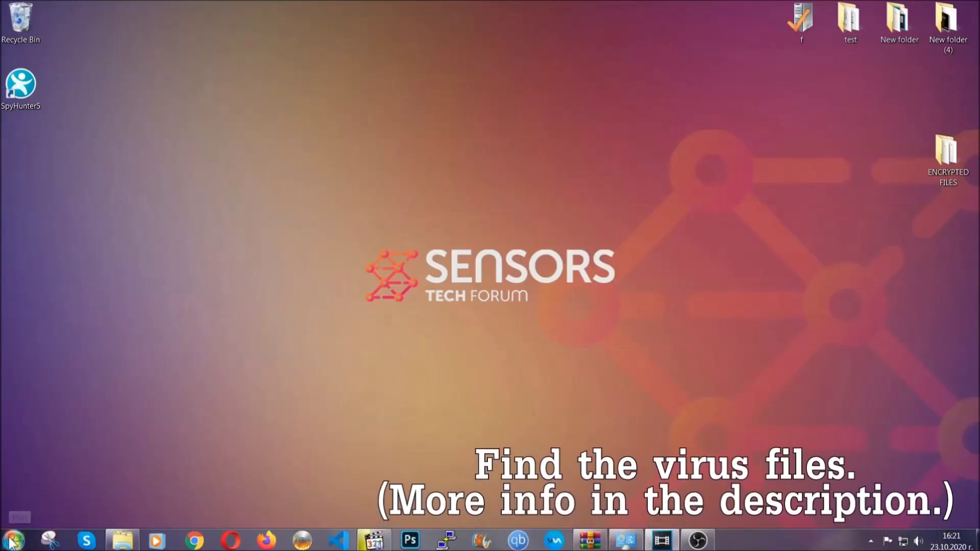
key(super)
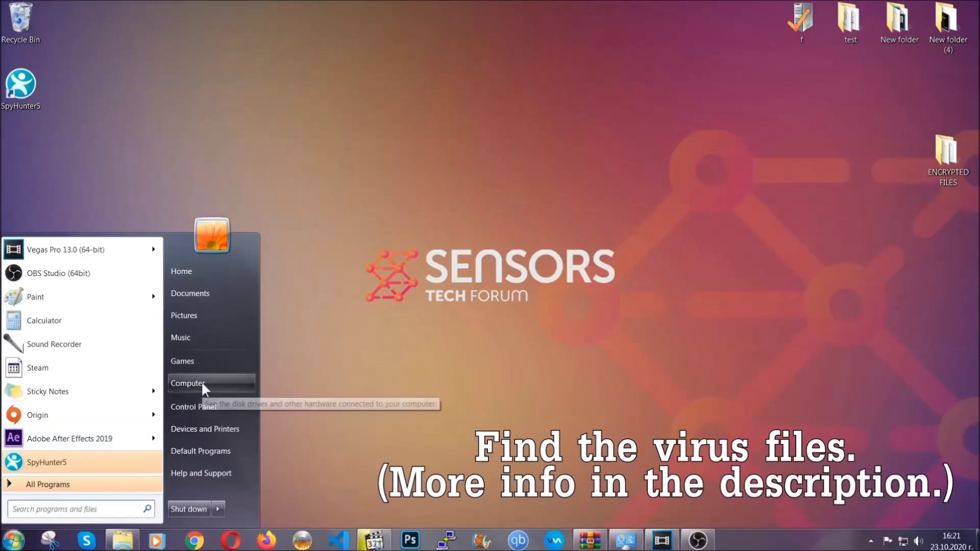
Step: Search Computer for 'fileextension:exe Example Virus Name'
click(201, 381)
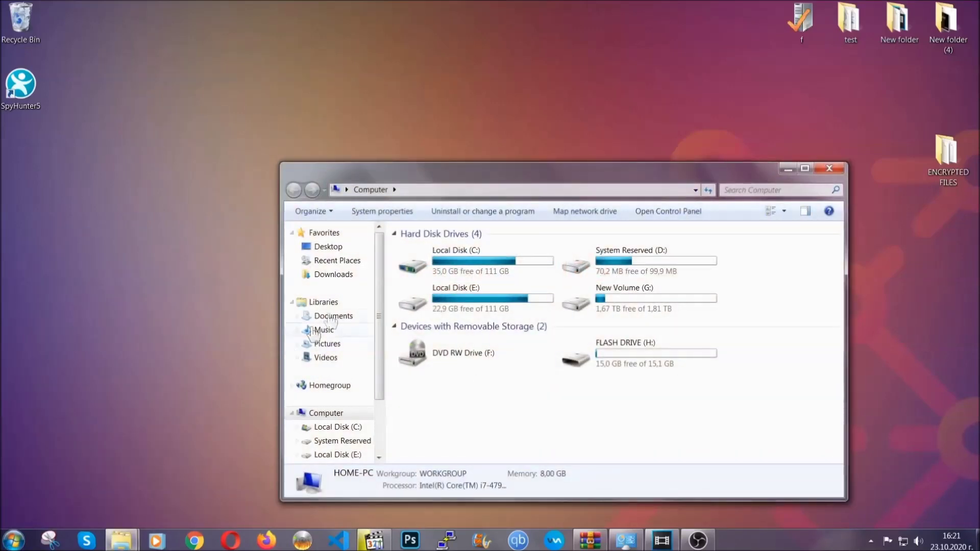
drag(534, 180, 470, 137)
text(files)
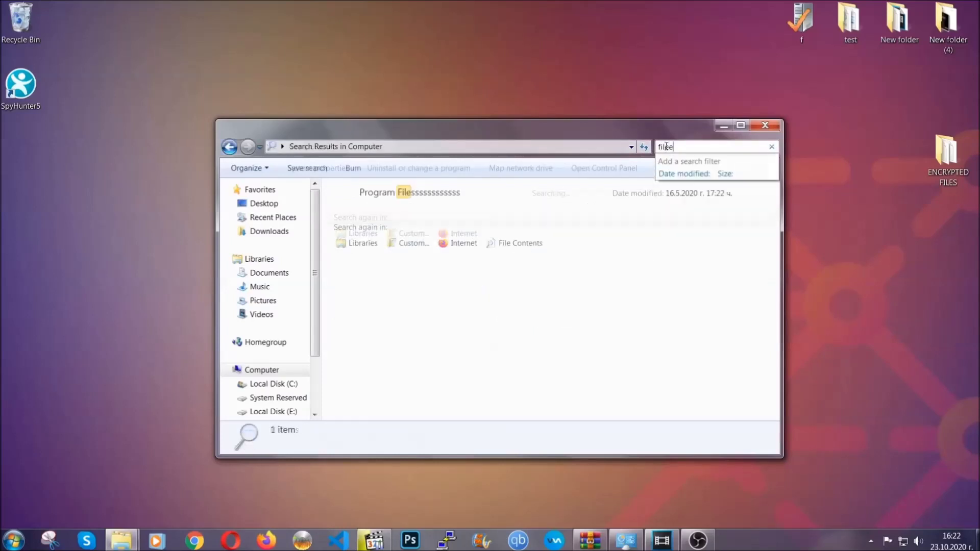
text(extension:exe )
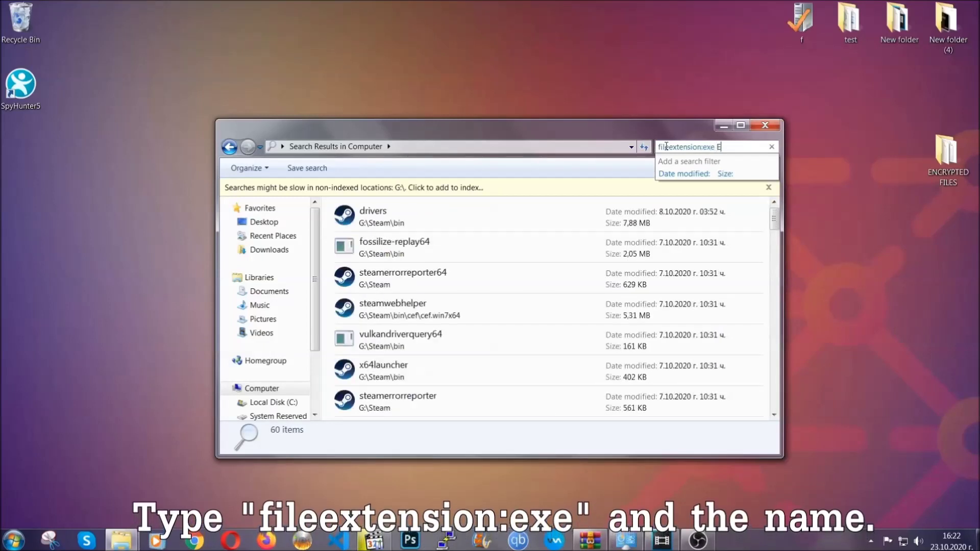
text(Exampl)
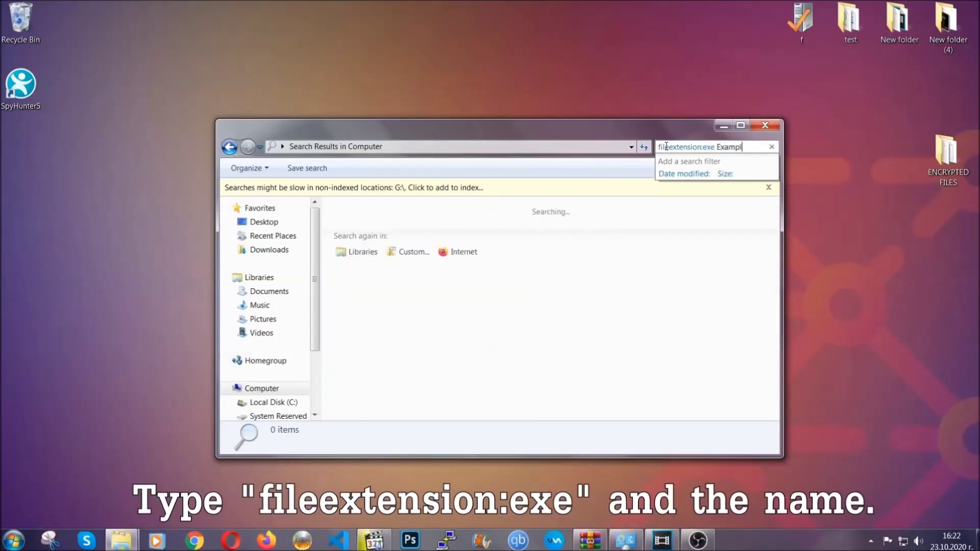
text(e Virus Name)
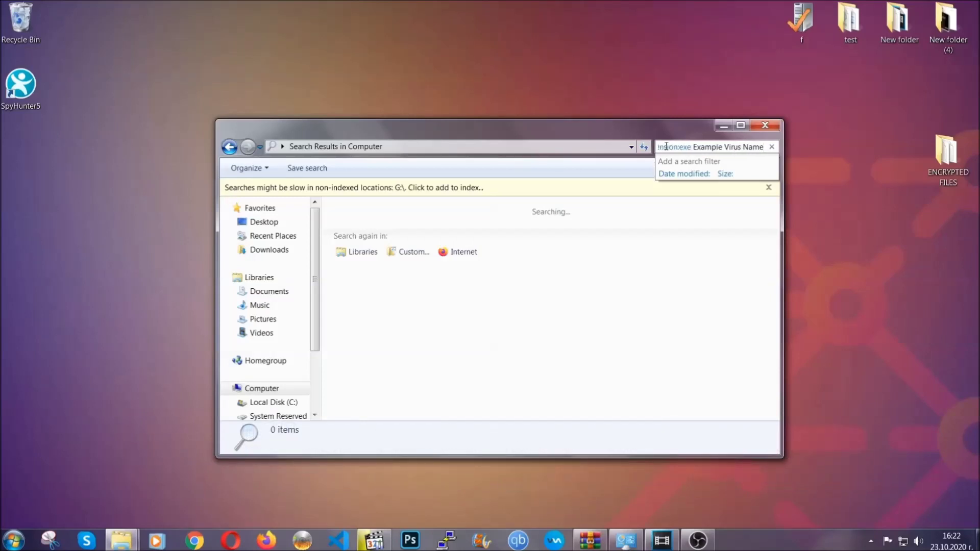
key(Return)
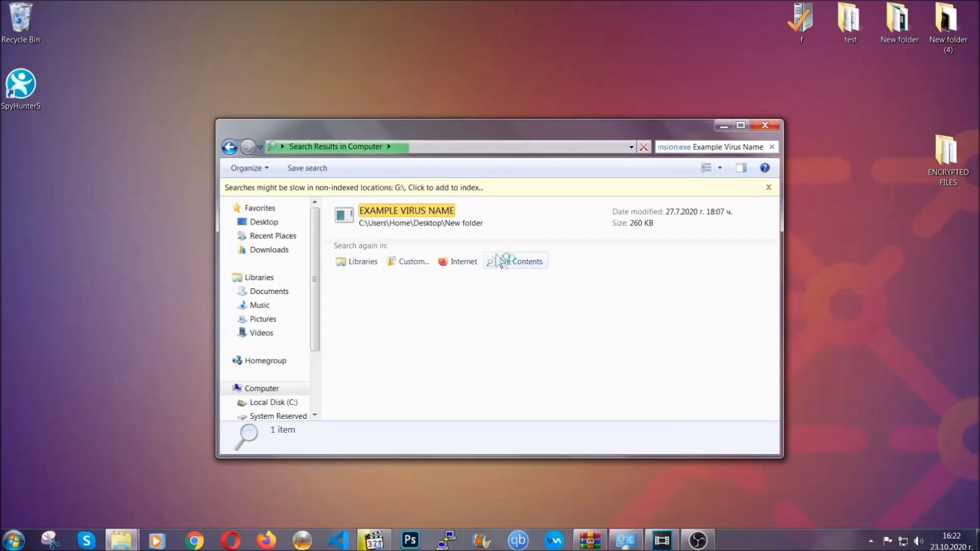
Step: Delete the found EXAMPLE VIRUS NAME file to the Recycle Bin and close the results
click(428, 208)
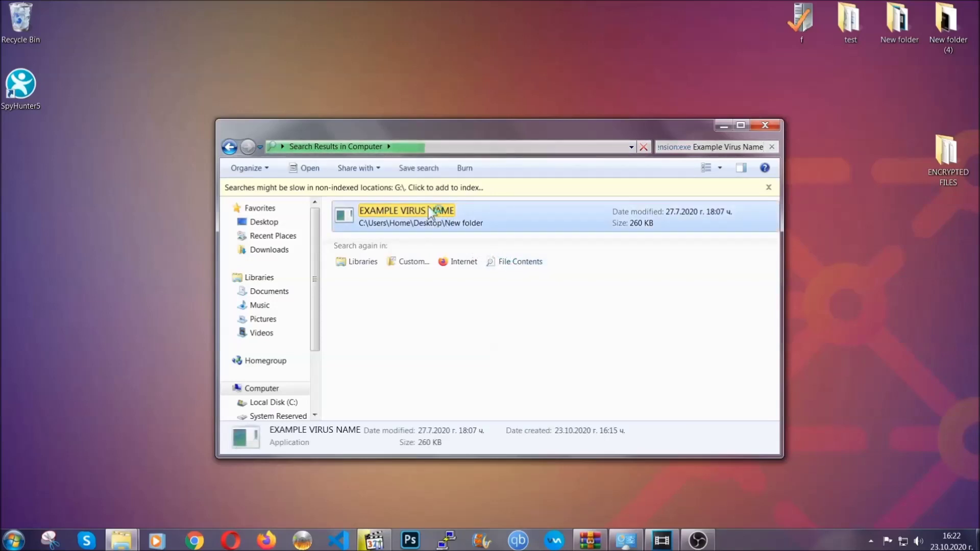
right_click(431, 214)
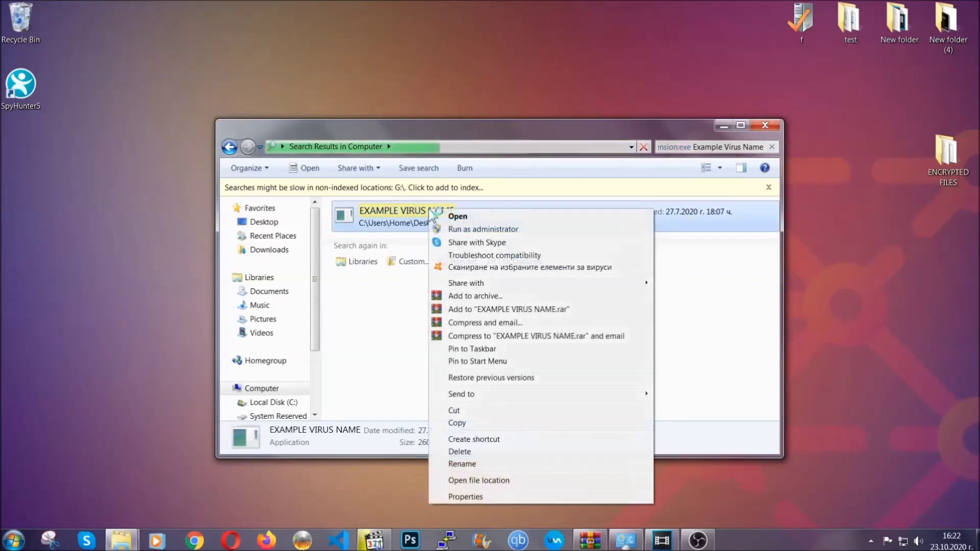
click(472, 451)
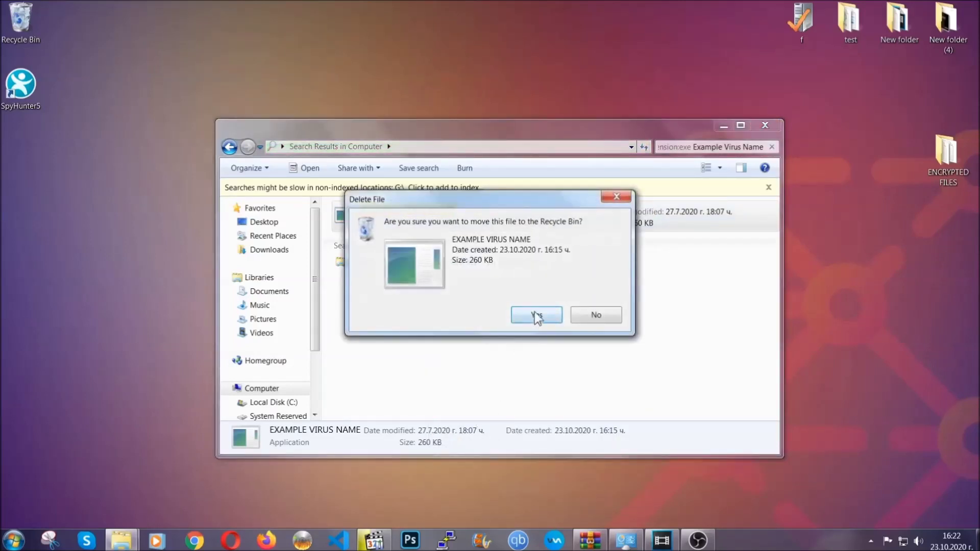
click(536, 316)
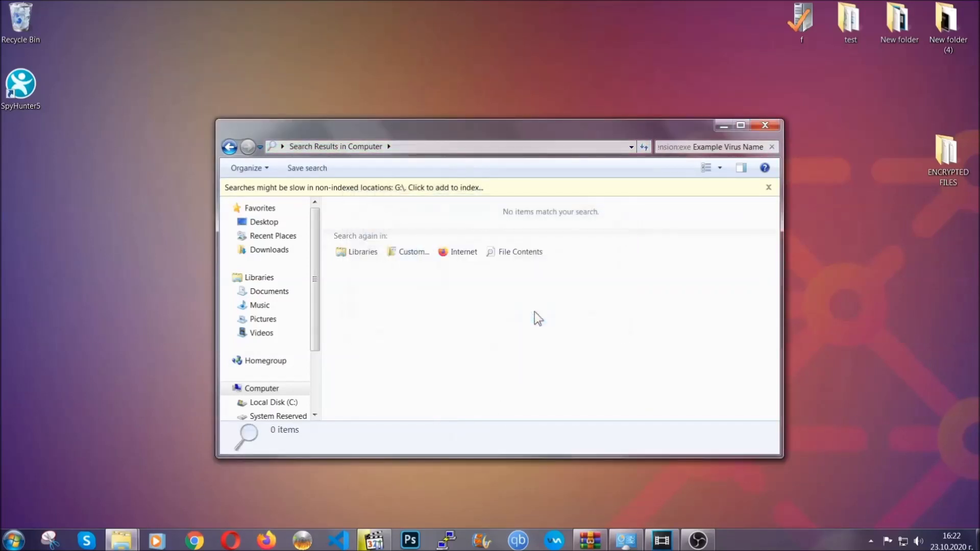
click(766, 125)
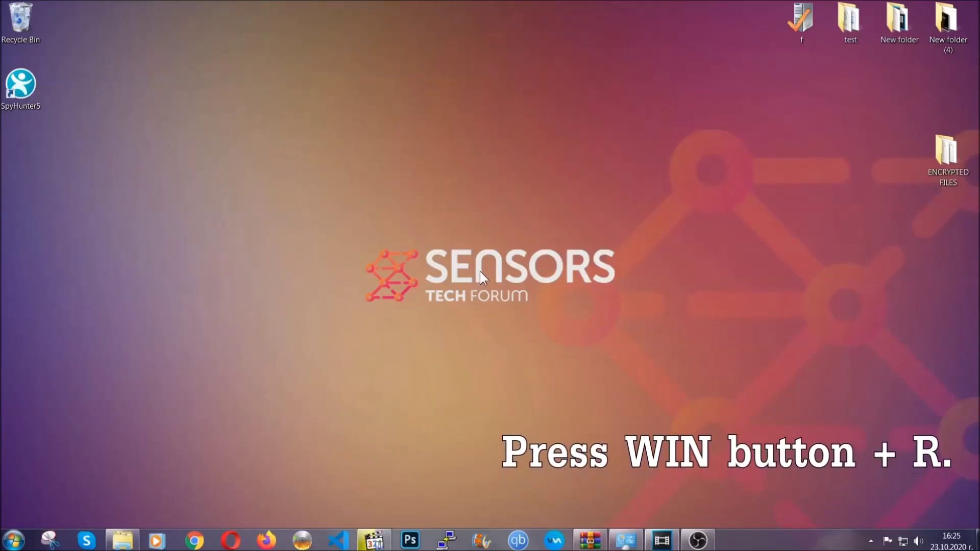
Step: Launch Registry Editor by running REGEDIT from the Win+R box, replacing 'cmd'
key(super+r)
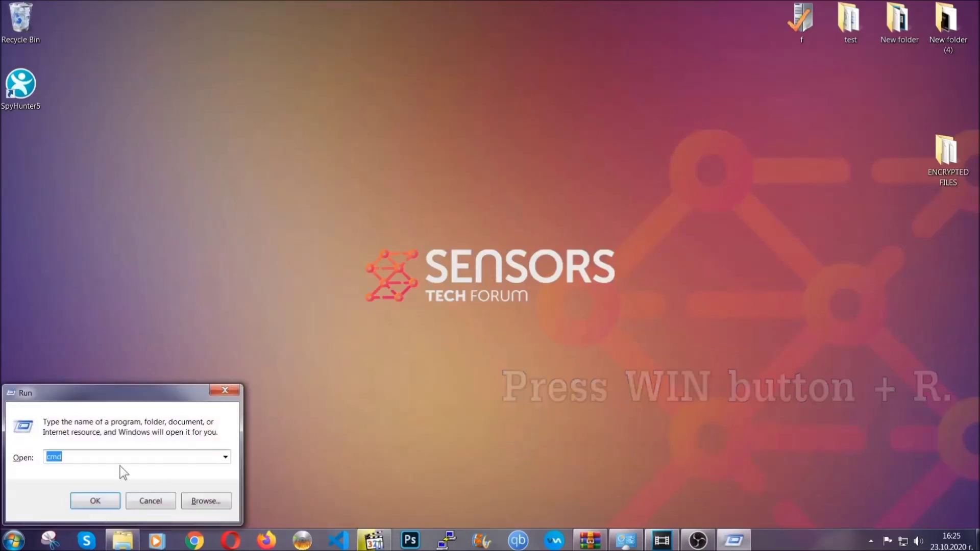
click(92, 464)
key(BackSpace)
key(BackSpace)
key(BackSpace)
text(REGEDIT)
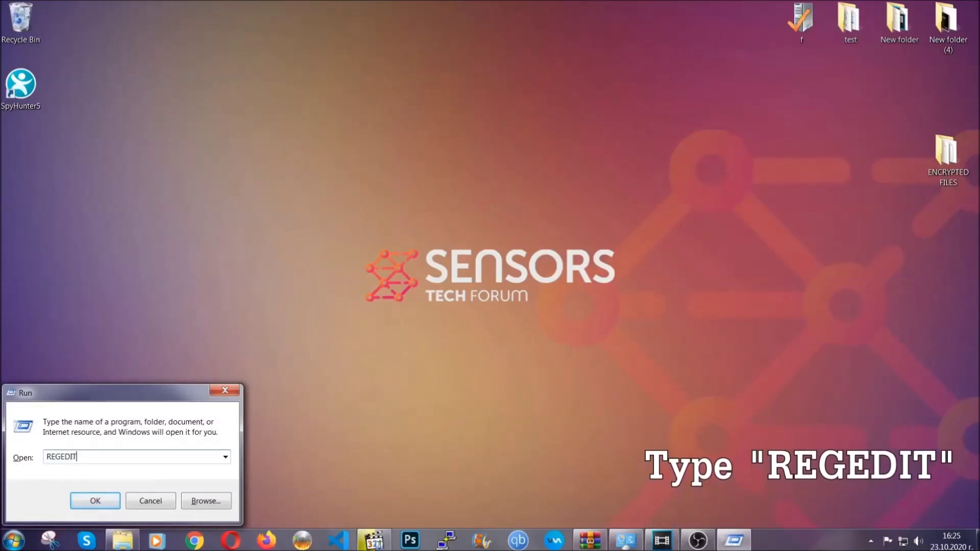
click(85, 498)
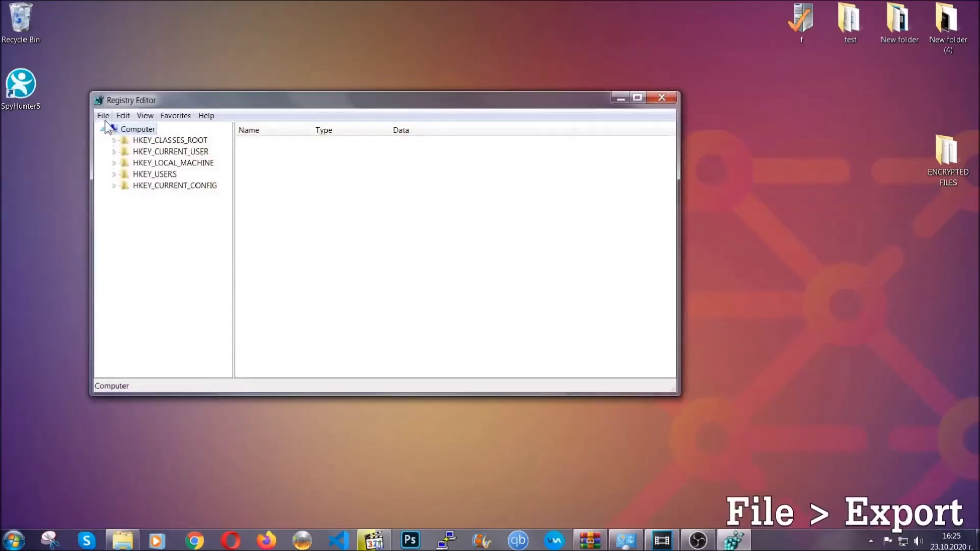
Step: Export the entire registry (range All) to a file named BACKUP on the Desktop
click(104, 116)
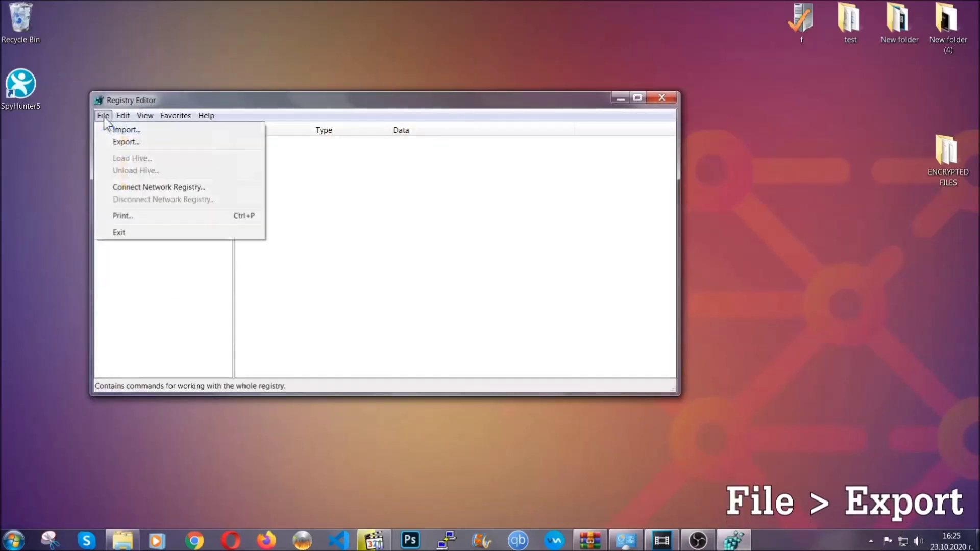
click(127, 141)
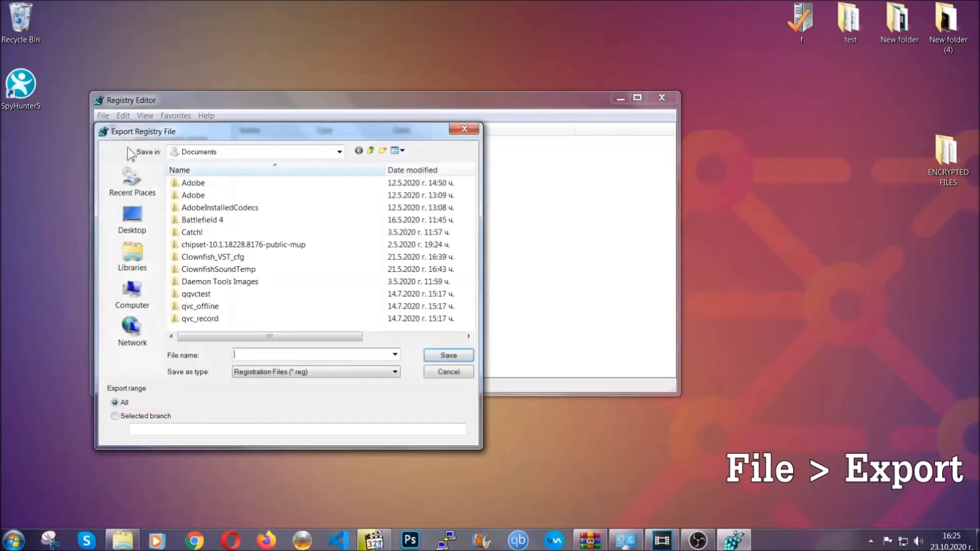
click(126, 215)
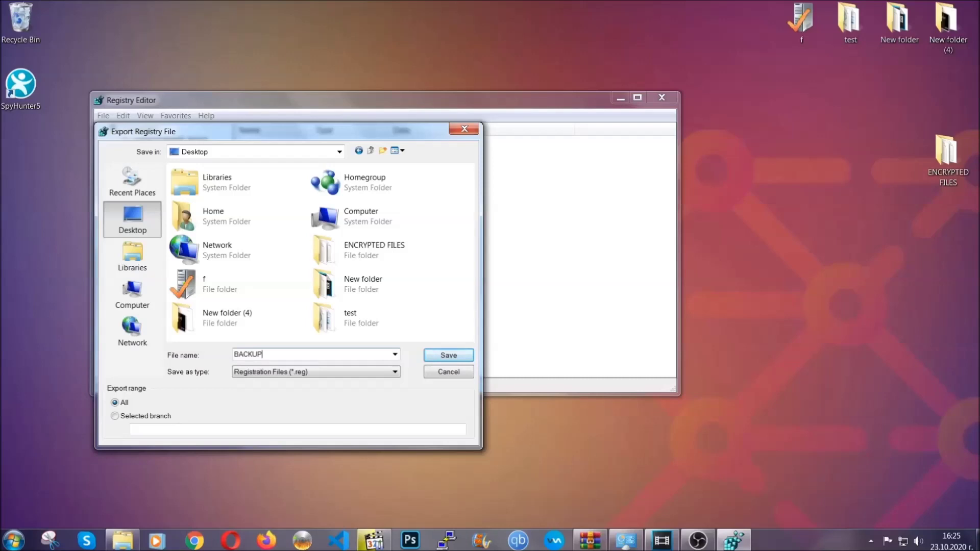
click(442, 357)
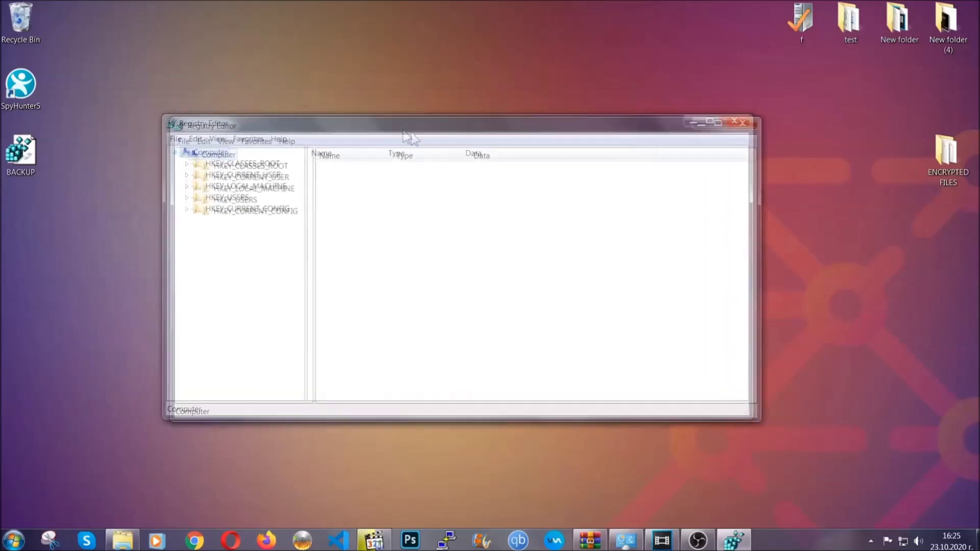
drag(330, 107, 427, 138)
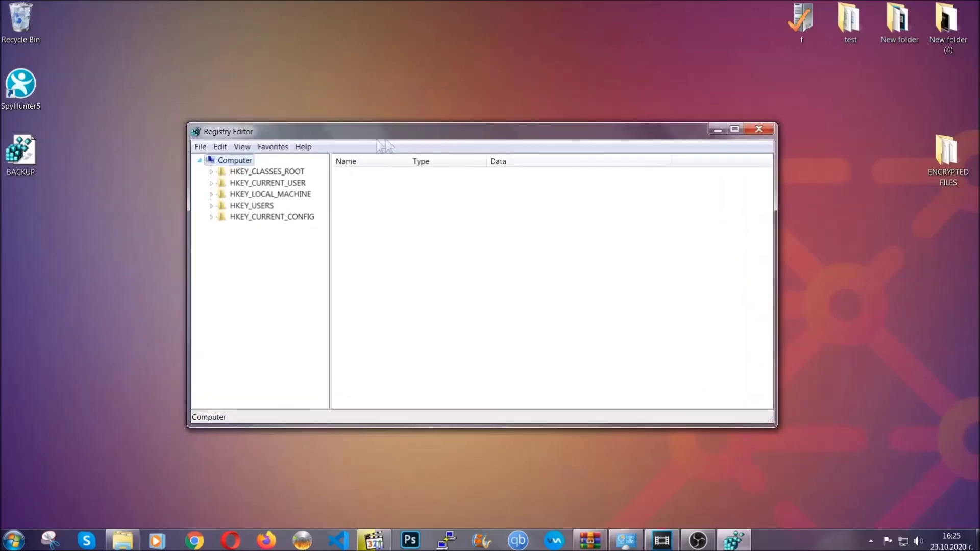
click(200, 149)
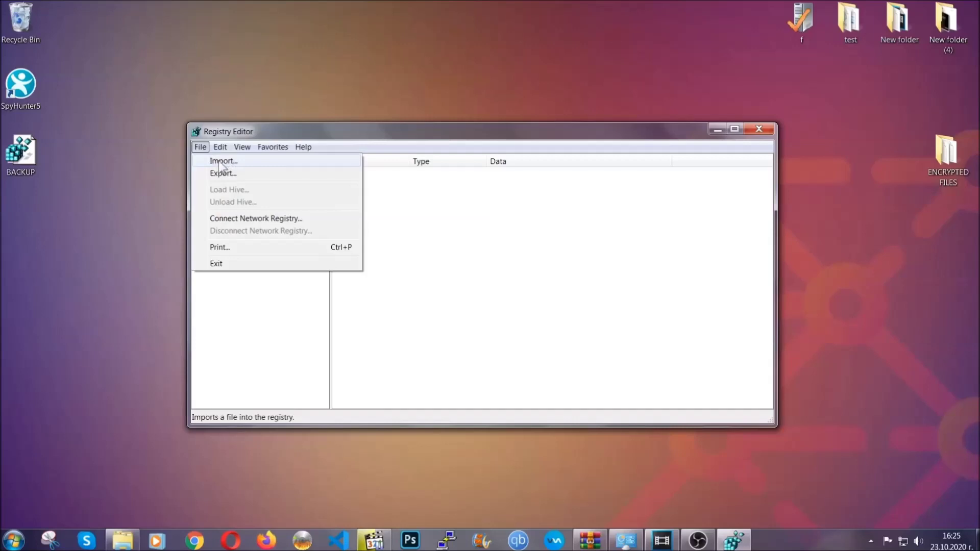
Step: Find the RunOnce key with Ctrl+F and select the current user's Run startup key
click(201, 148)
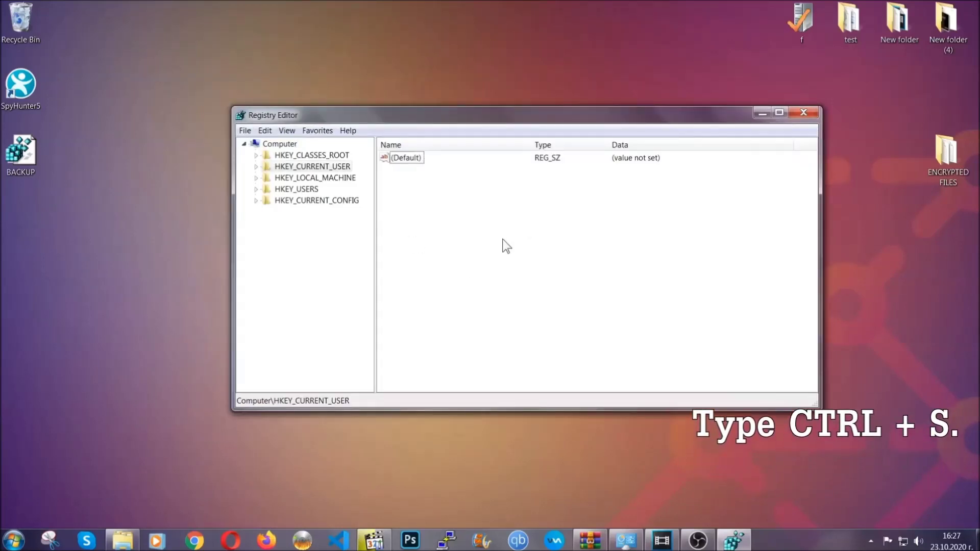
key(ctrl+f)
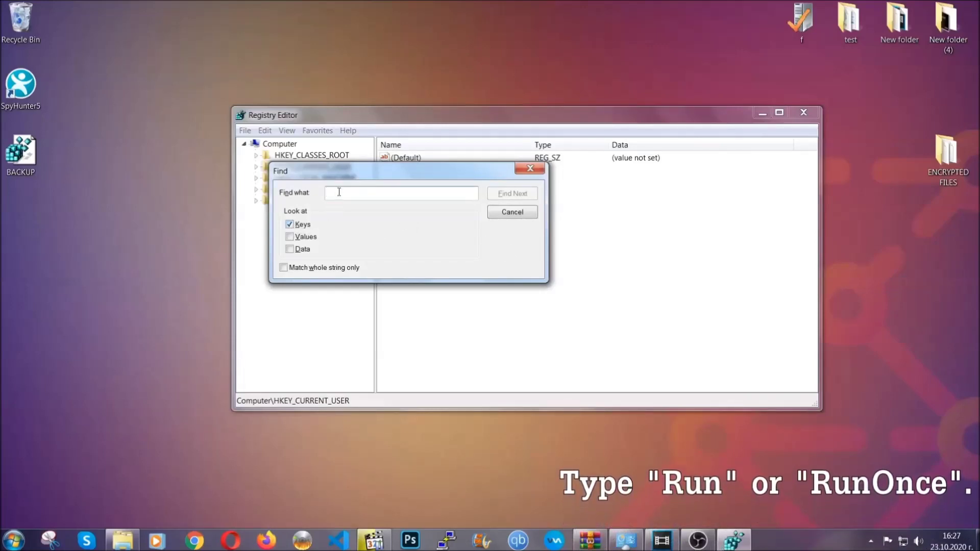
text(RunO)
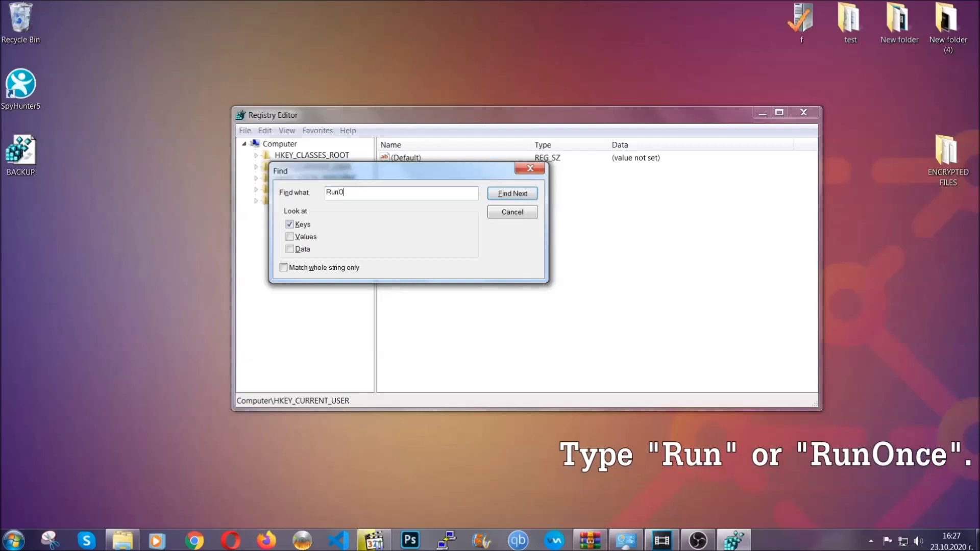
text(nce)
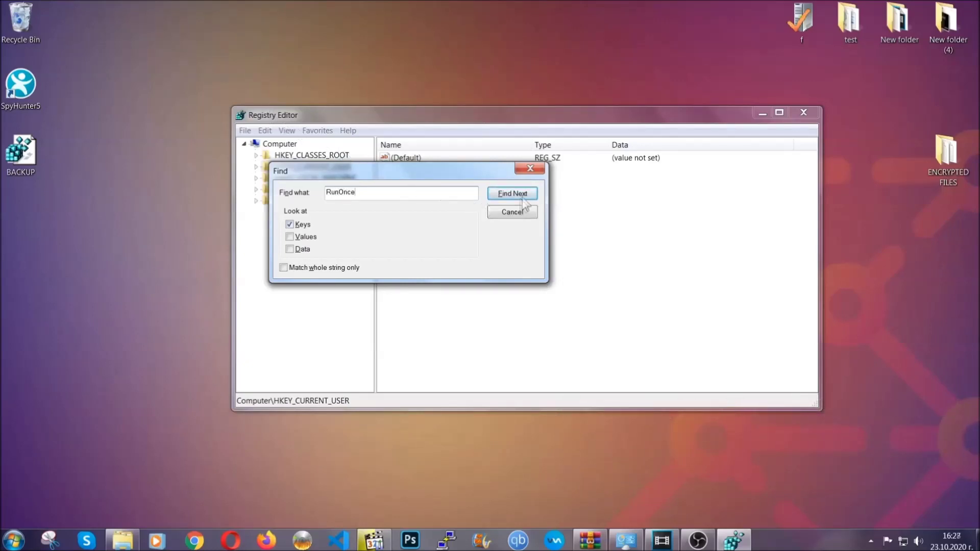
click(523, 196)
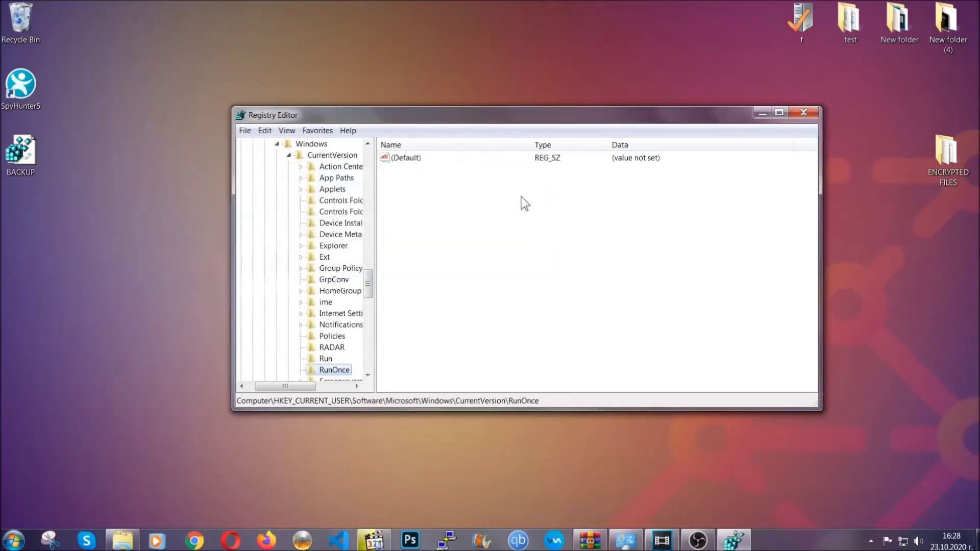
drag(369, 282, 368, 294)
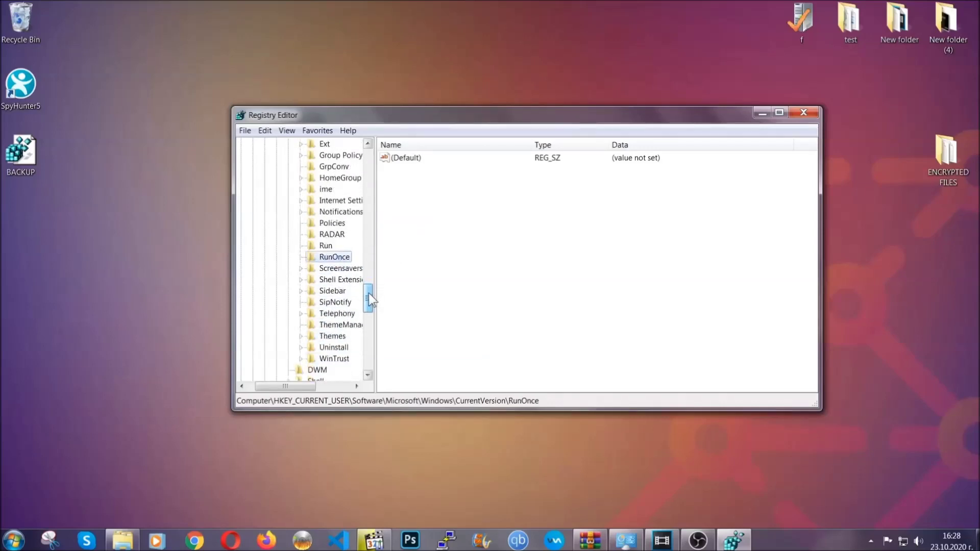
click(326, 246)
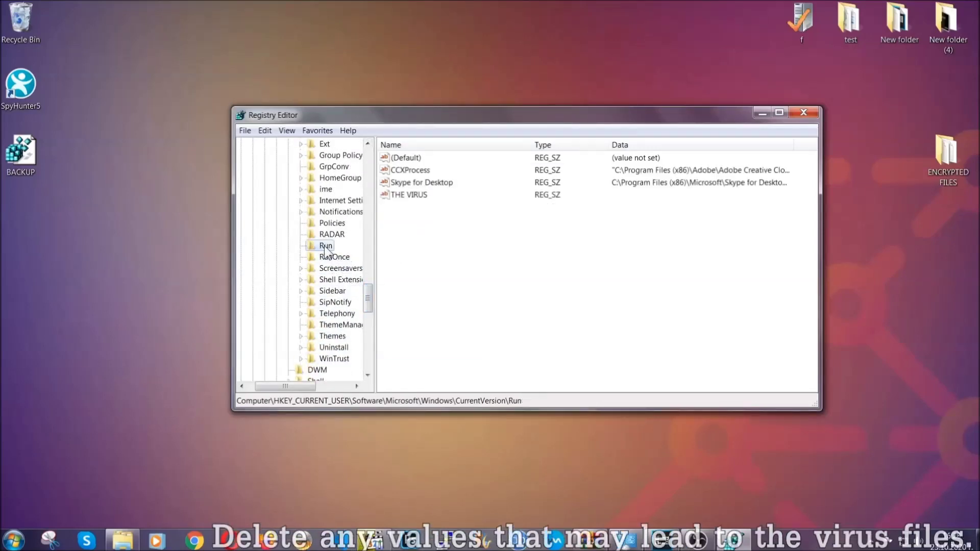
Step: Permanently delete the THE VIRUS value from the Run key
click(402, 196)
right_click(402, 196)
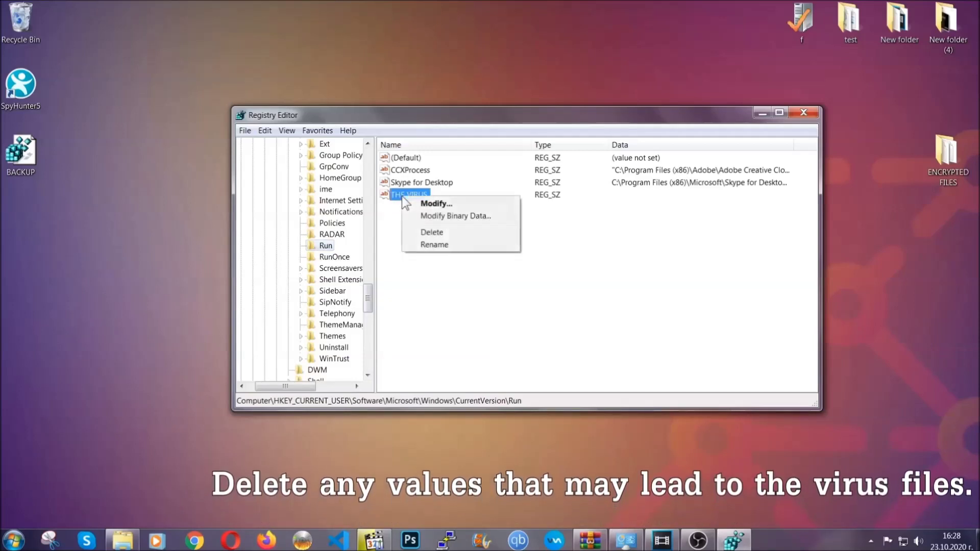
click(426, 232)
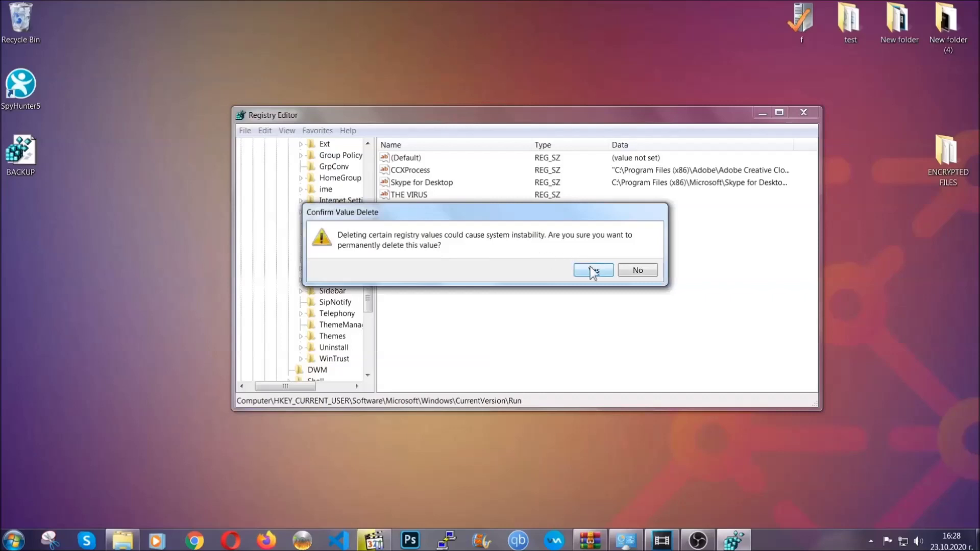
click(594, 271)
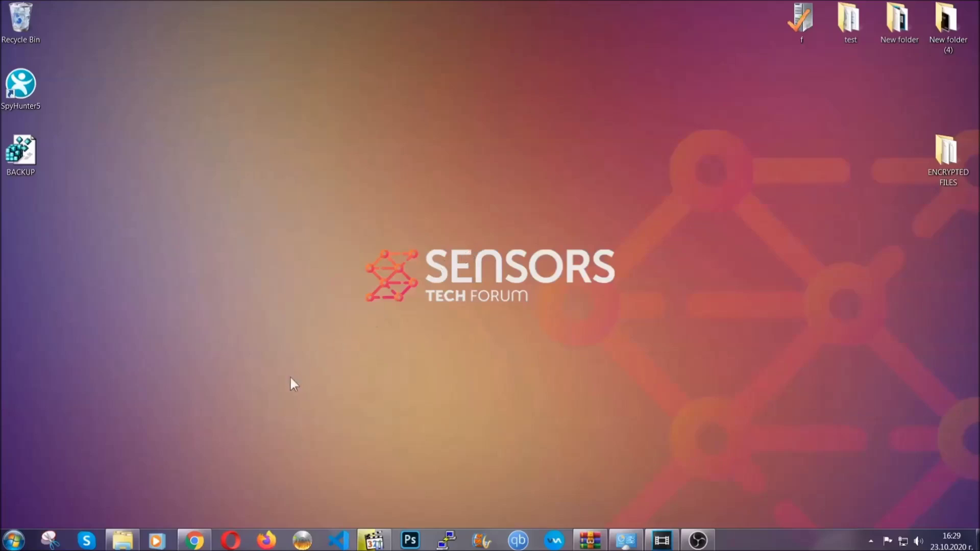
Step: Bring up the SensorsTechForum file-recovery article and expand Method 2, Windows Backup restore
click(196, 542)
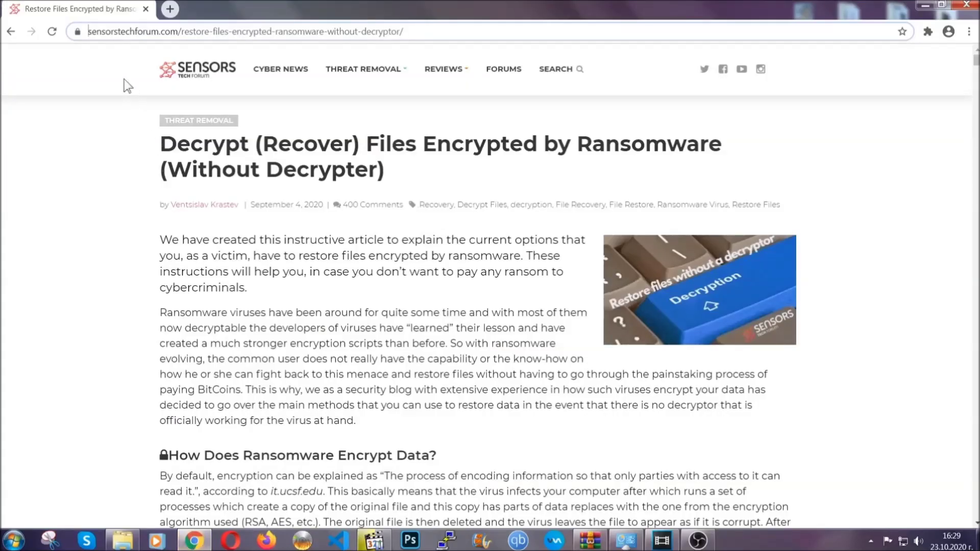
click(89, 31)
drag(90, 31, 442, 35)
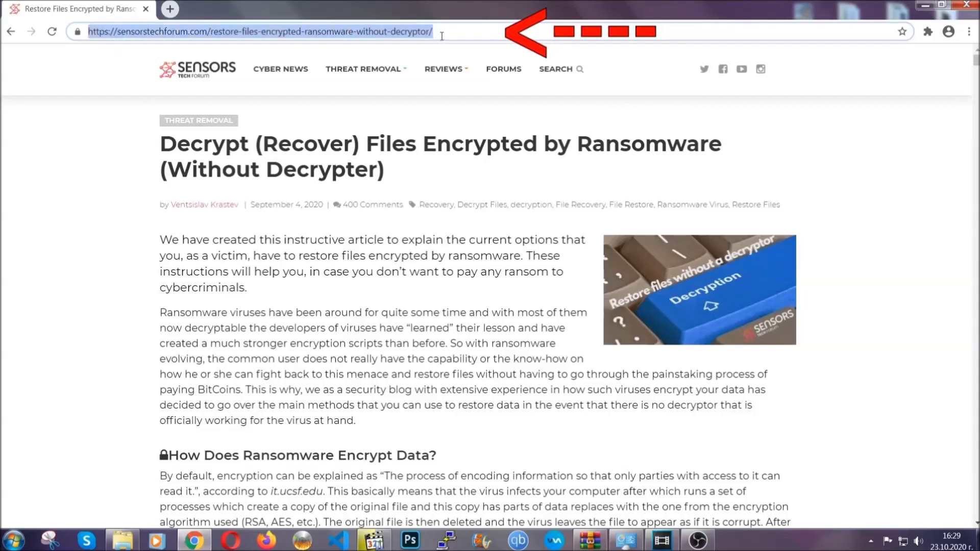
mouse_move(444, 69)
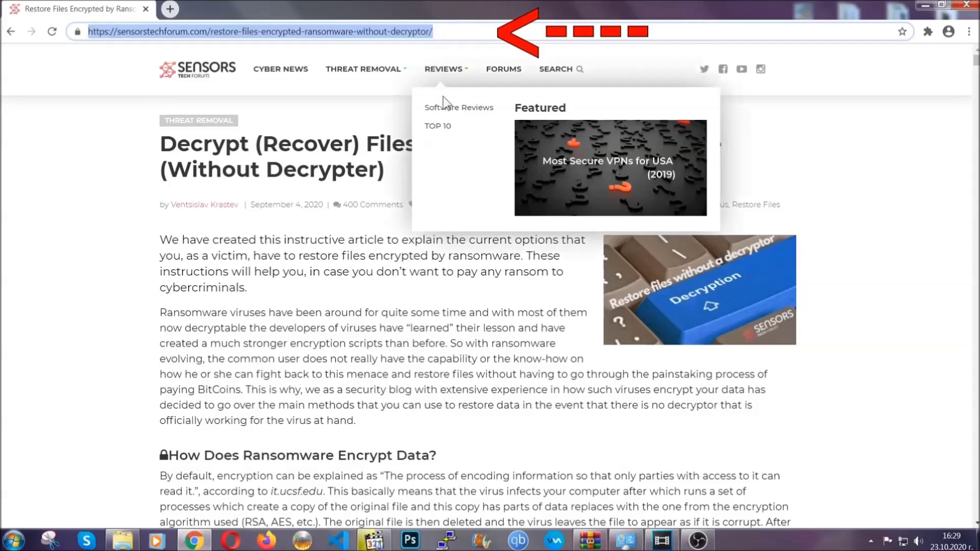
scroll(503, 278, down, 3)
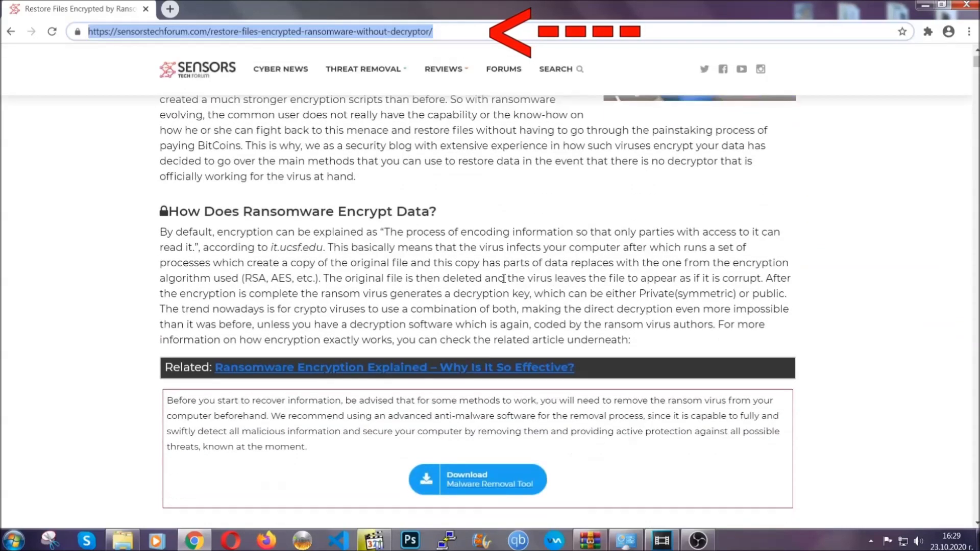
scroll(503, 278, down, 2)
scroll(503, 279, down, 1)
scroll(504, 281, down, 2)
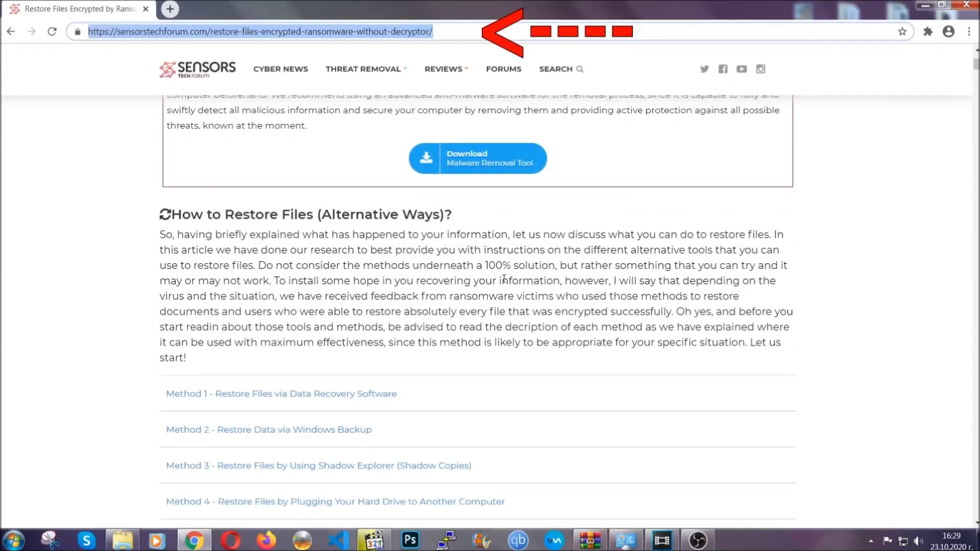
scroll(504, 280, down, 1)
scroll(506, 283, down, 1)
scroll(471, 285, down, 1)
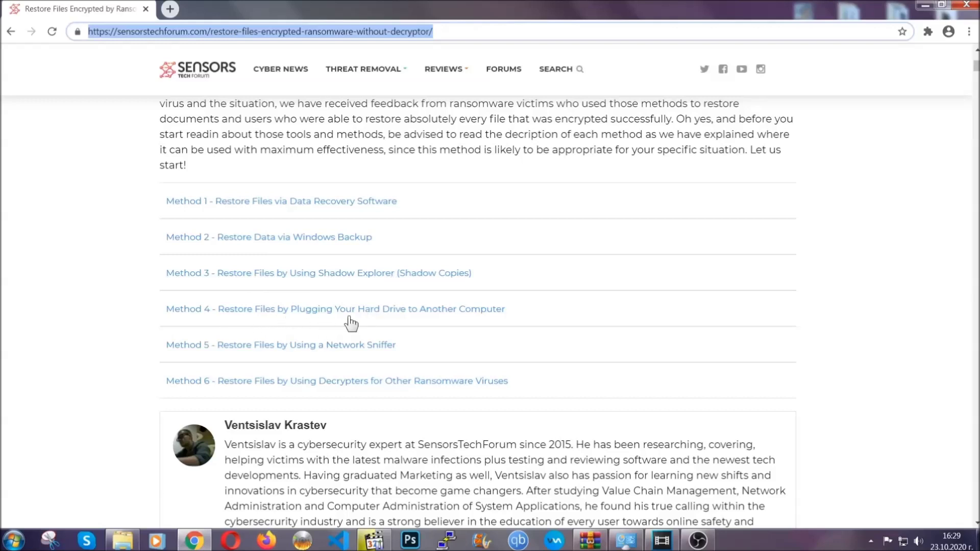
click(306, 237)
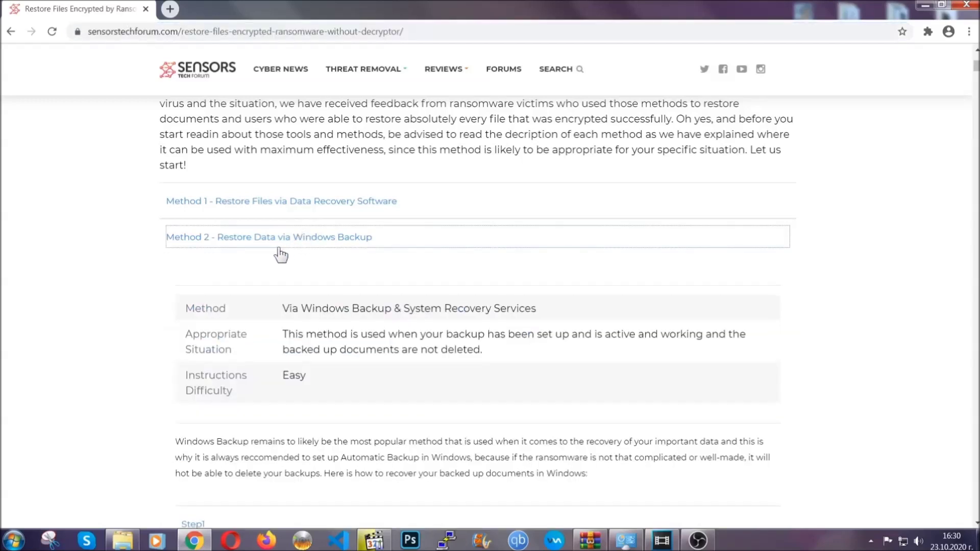
Step: Expand Step1, Step2 and Step3 under Method 2, then minimise Chrome to the desktop
drag(283, 306, 345, 380)
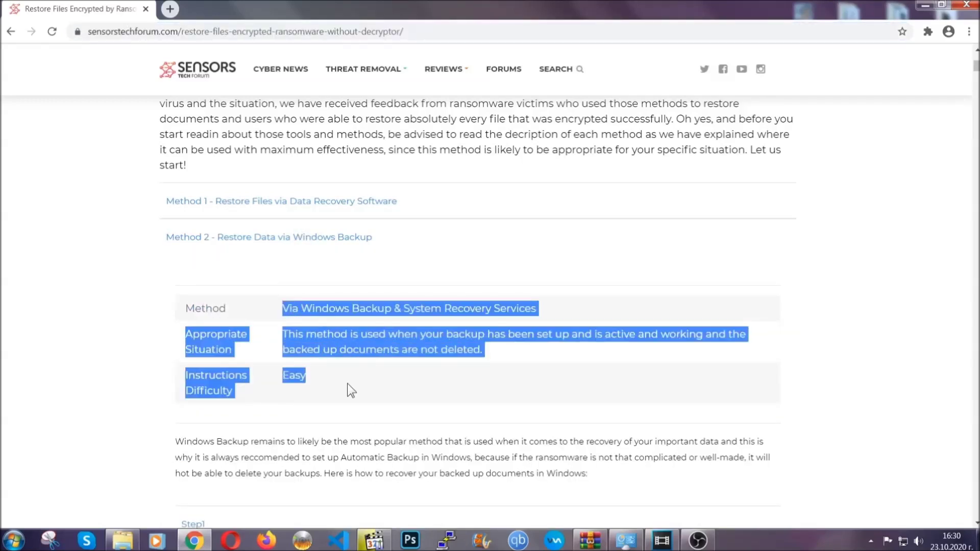
click(347, 383)
scroll(349, 381, down, 3)
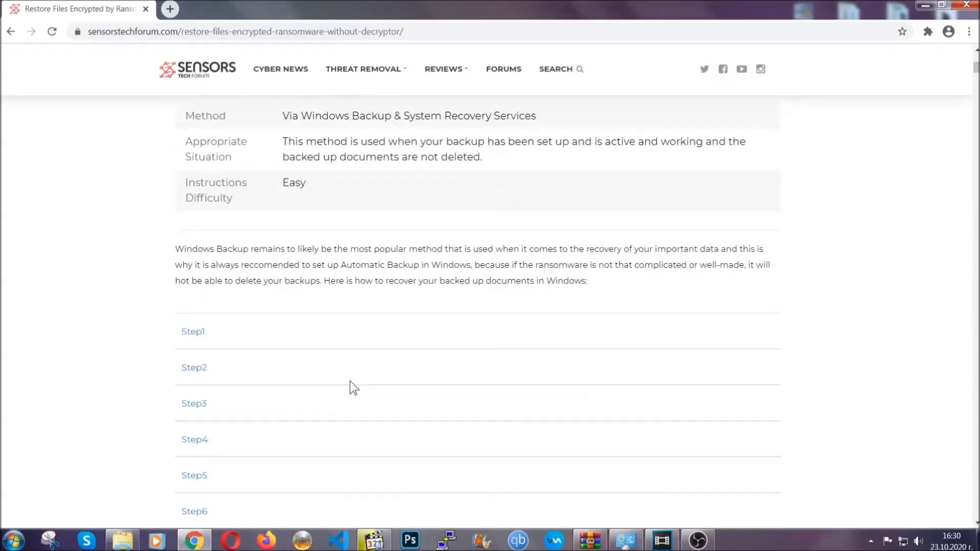
click(202, 268)
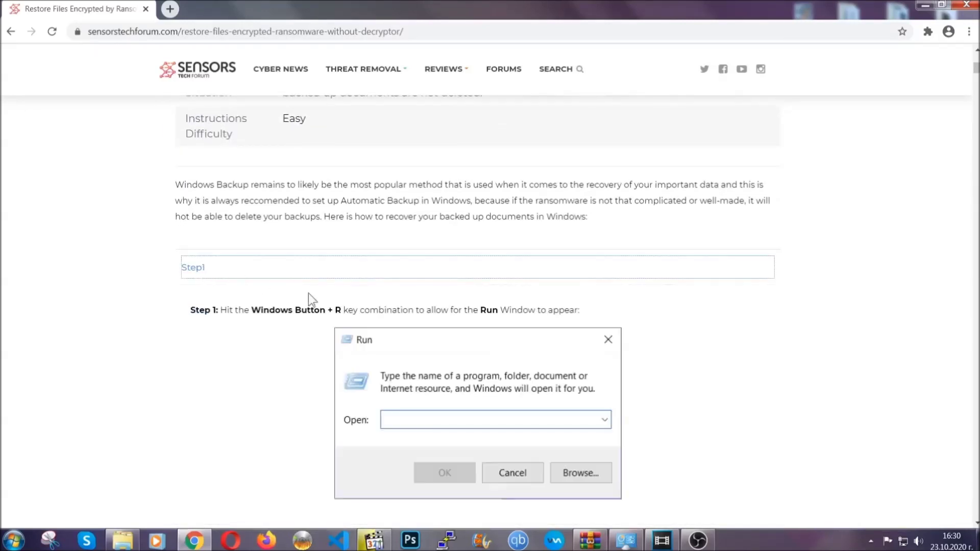
scroll(459, 317, down, 3)
click(230, 322)
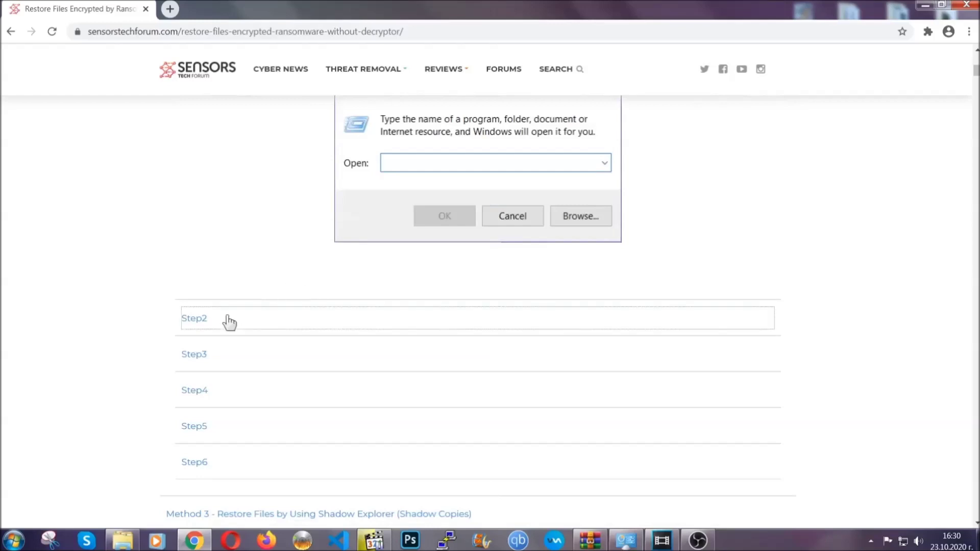
scroll(407, 329, down, 3)
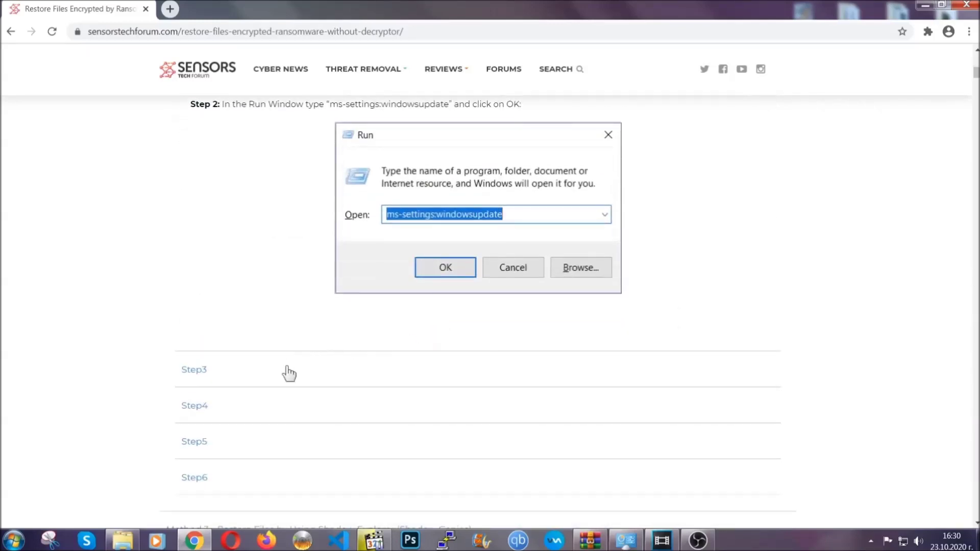
click(289, 373)
scroll(433, 348, down, 3)
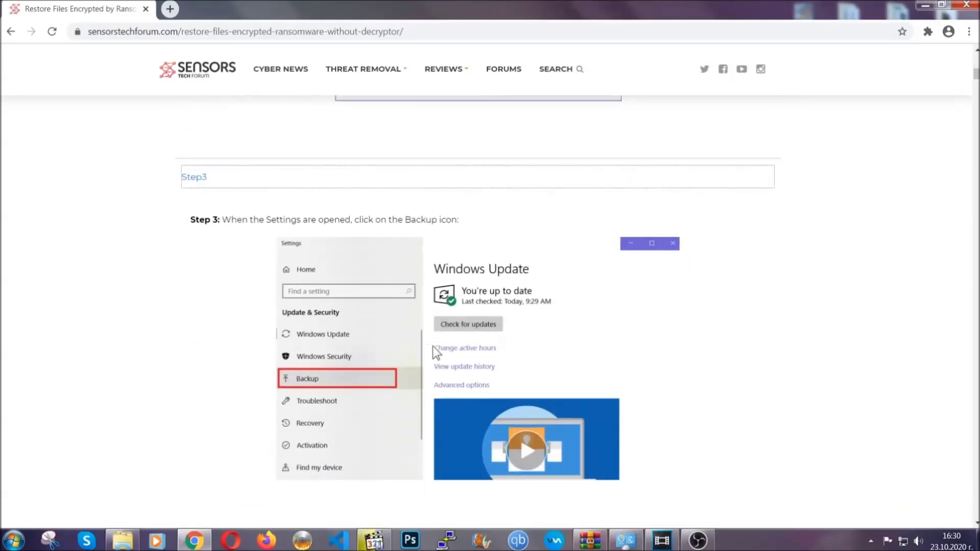
scroll(433, 347, down, 2)
scroll(430, 348, down, 1)
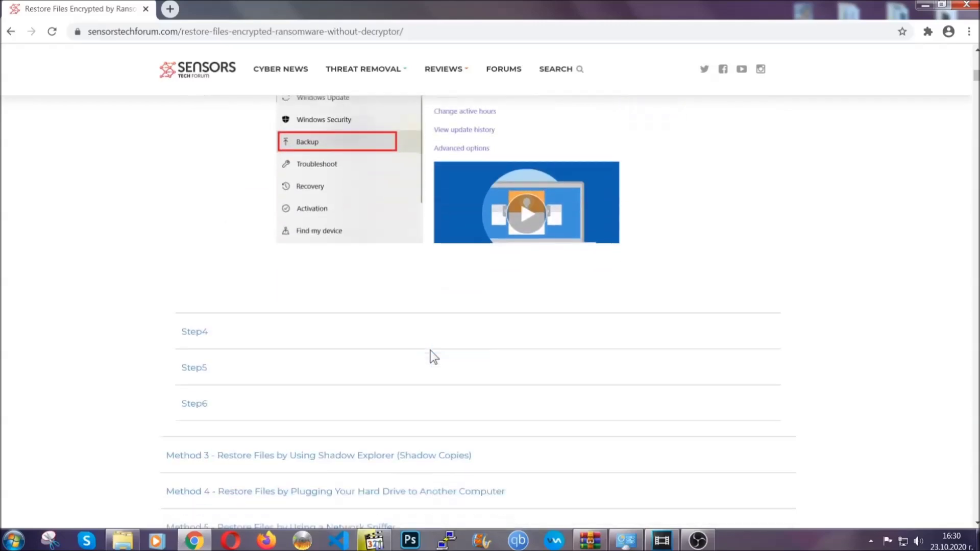
scroll(430, 350, down, 2)
scroll(431, 350, down, 2)
scroll(430, 350, down, 1)
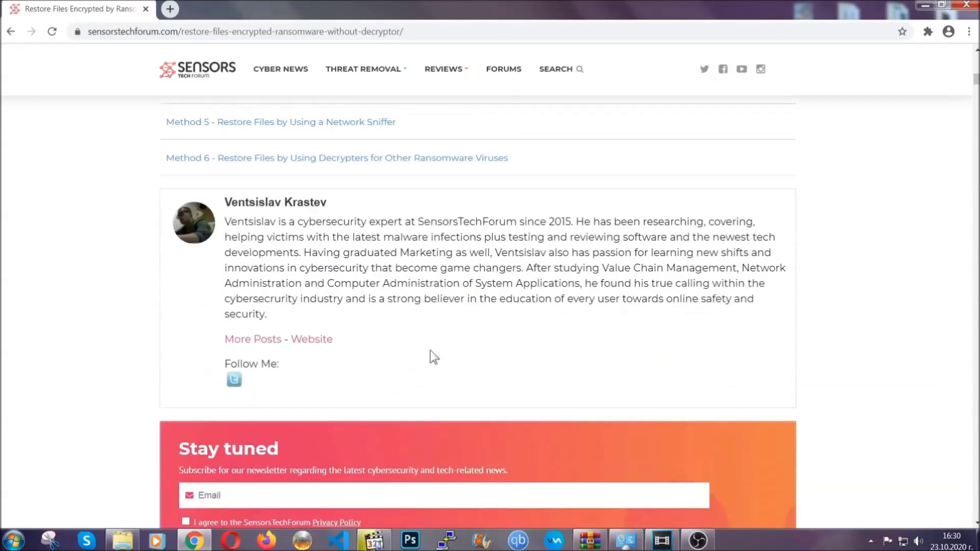
scroll(430, 350, up, 3)
scroll(431, 352, up, 5)
scroll(427, 361, up, 5)
scroll(428, 364, up, 5)
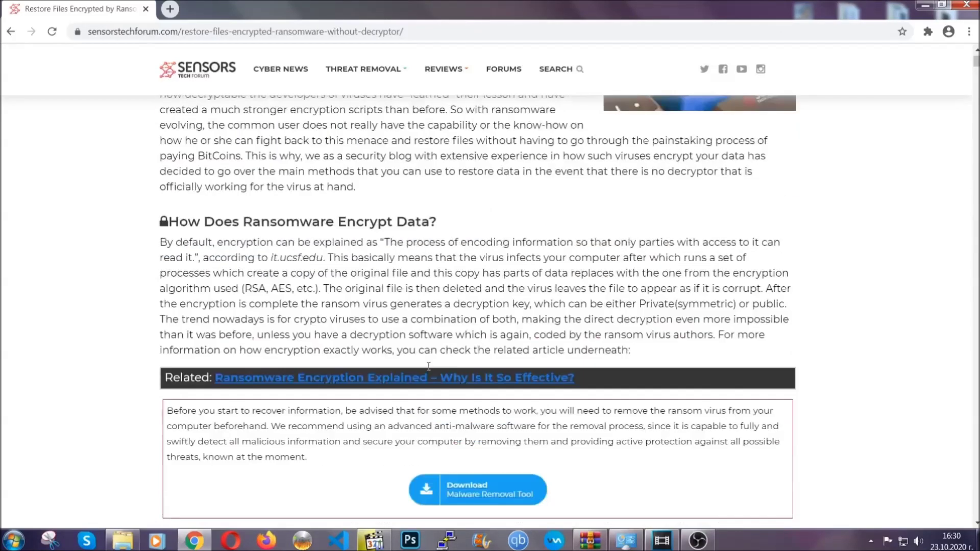
scroll(428, 365, up, 3)
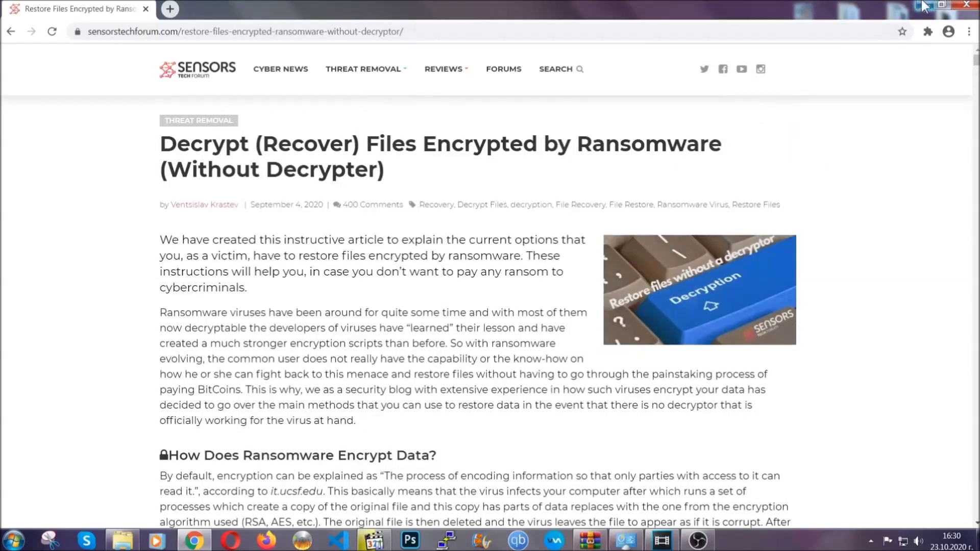
click(923, 7)
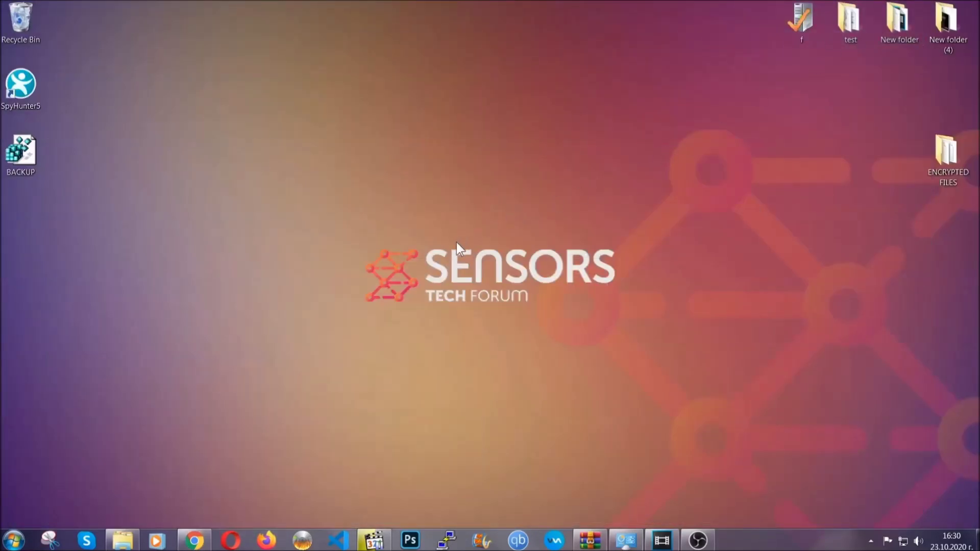